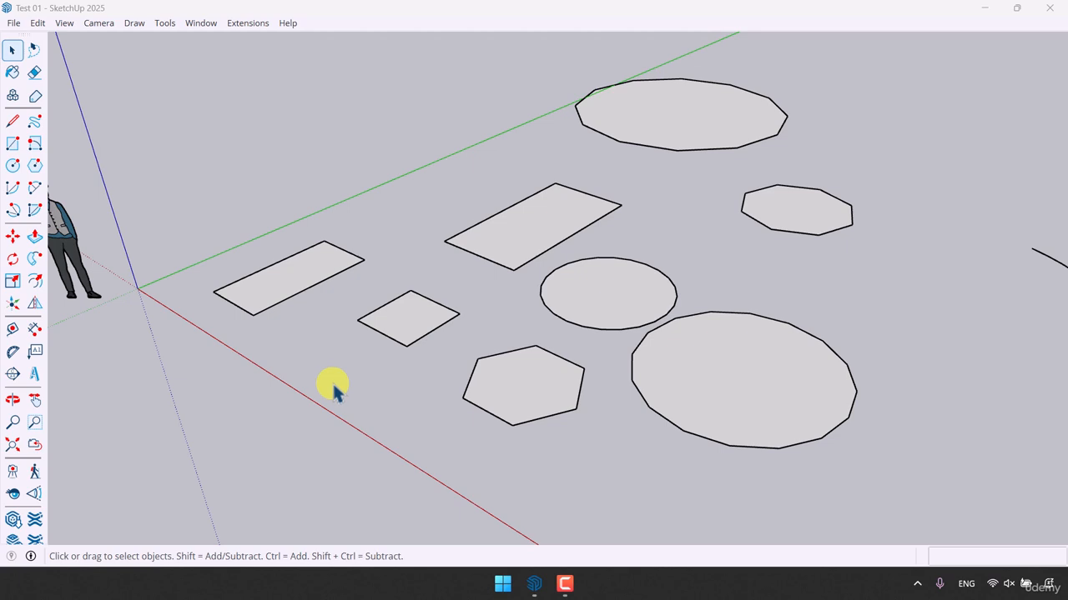
- Extrude the narrow rectangle nearest the origin upward by 2.2 m with Push/Pull
middle_drag(332, 381, 482, 360)
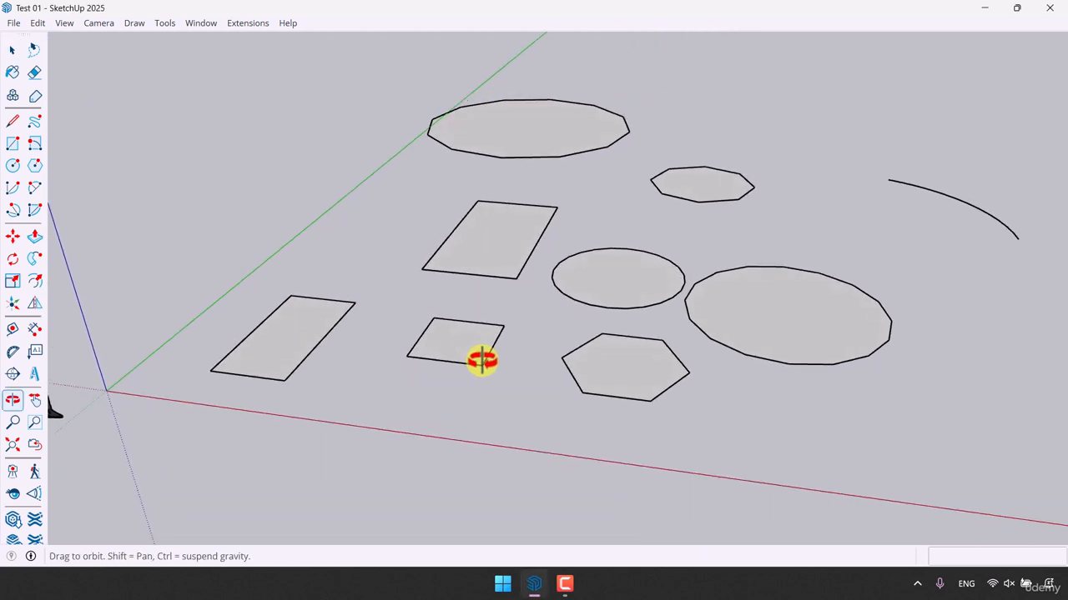
key(space)
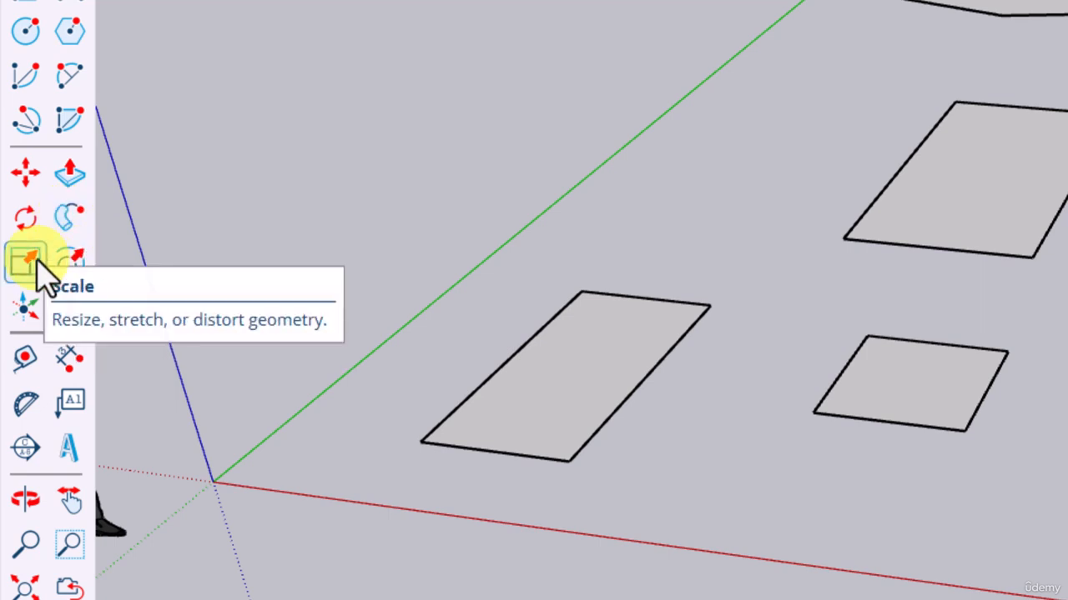
click(71, 200)
click(71, 200)
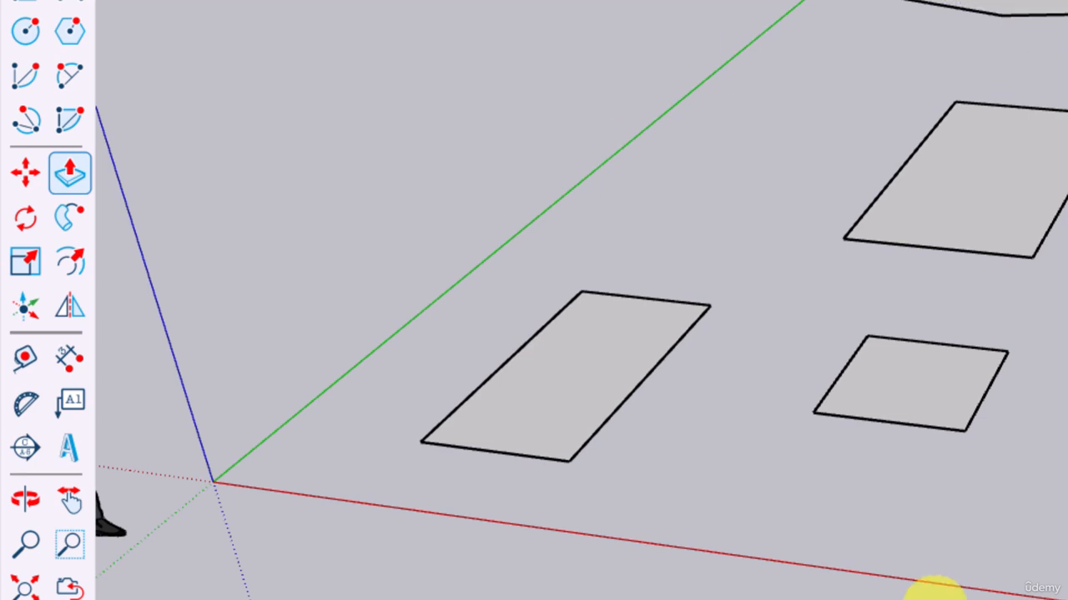
scroll(768, 448, down, 3)
middle_drag(768, 448, 533, 367)
scroll(531, 346, up, 3)
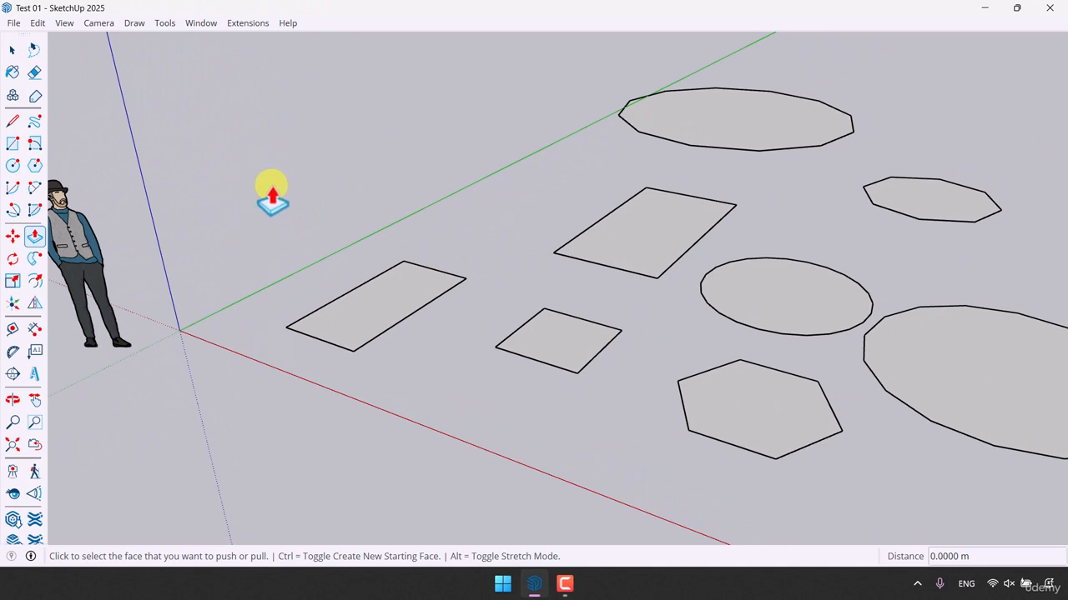
click(369, 317)
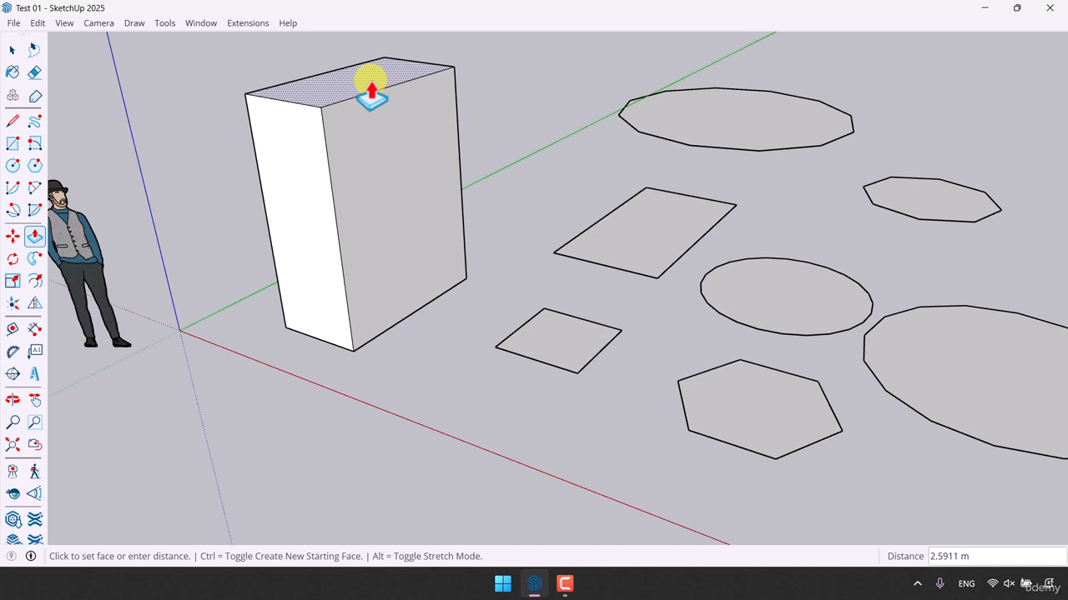
text(2.2)
key(Return)
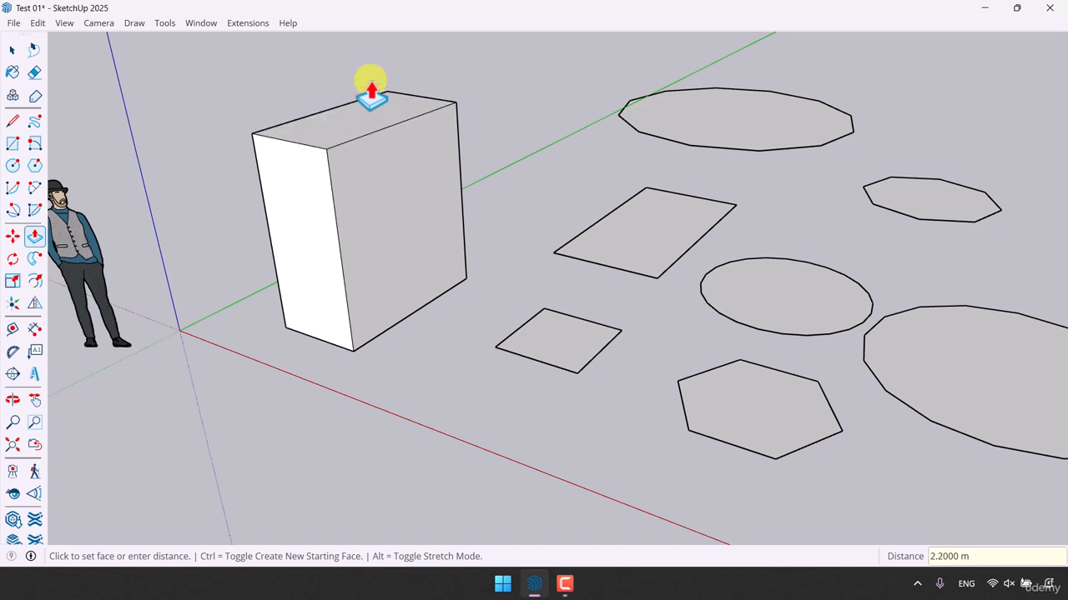
- Extrude the small square face upward by 1 m with Push/Pull
scroll(231, 262, down, 3)
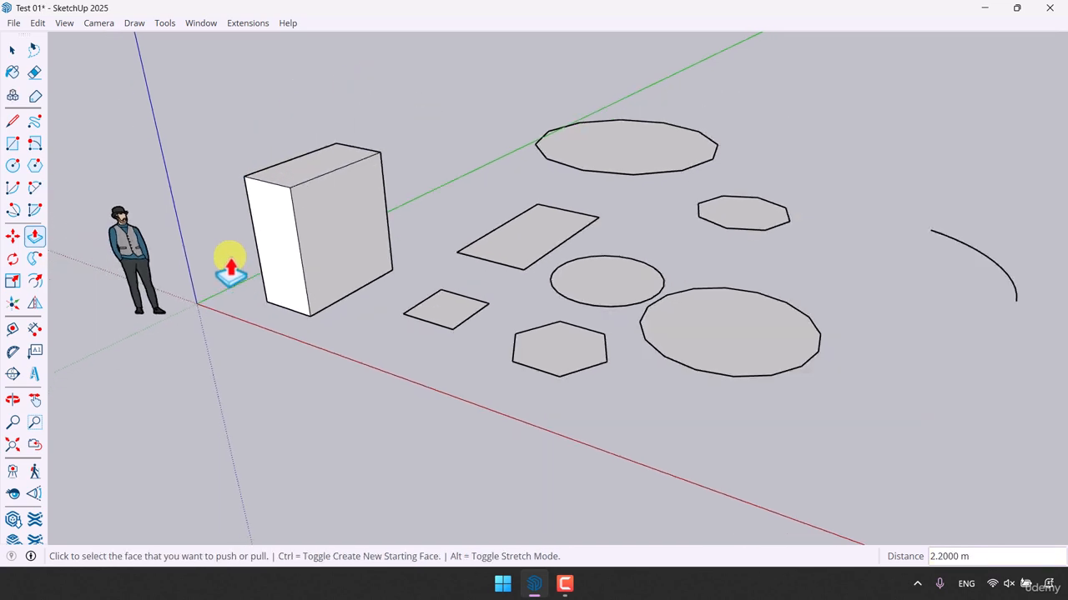
scroll(434, 286, up, 5)
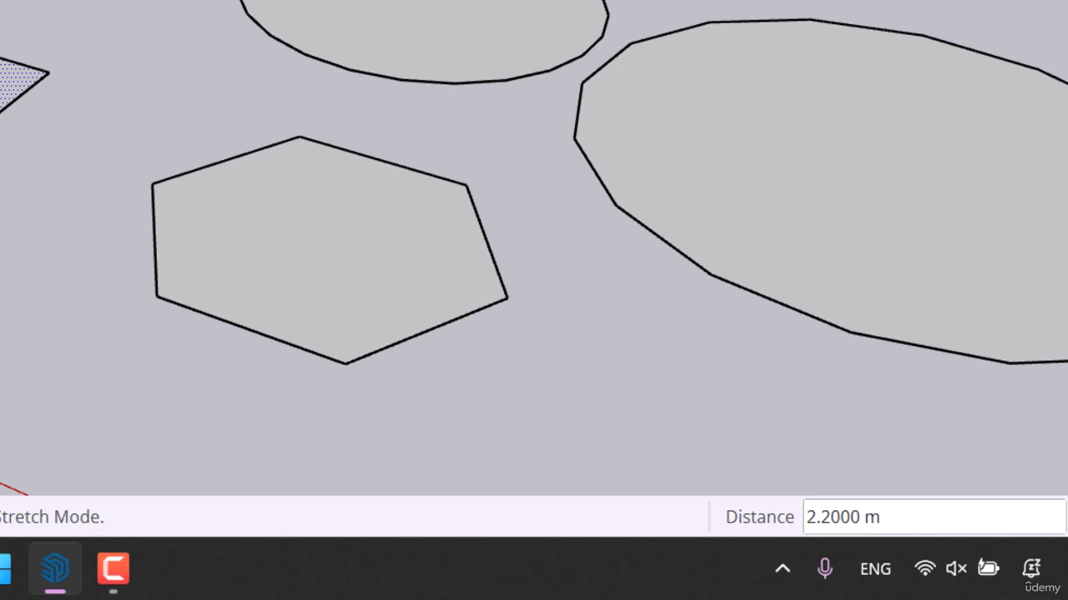
click(6, 84)
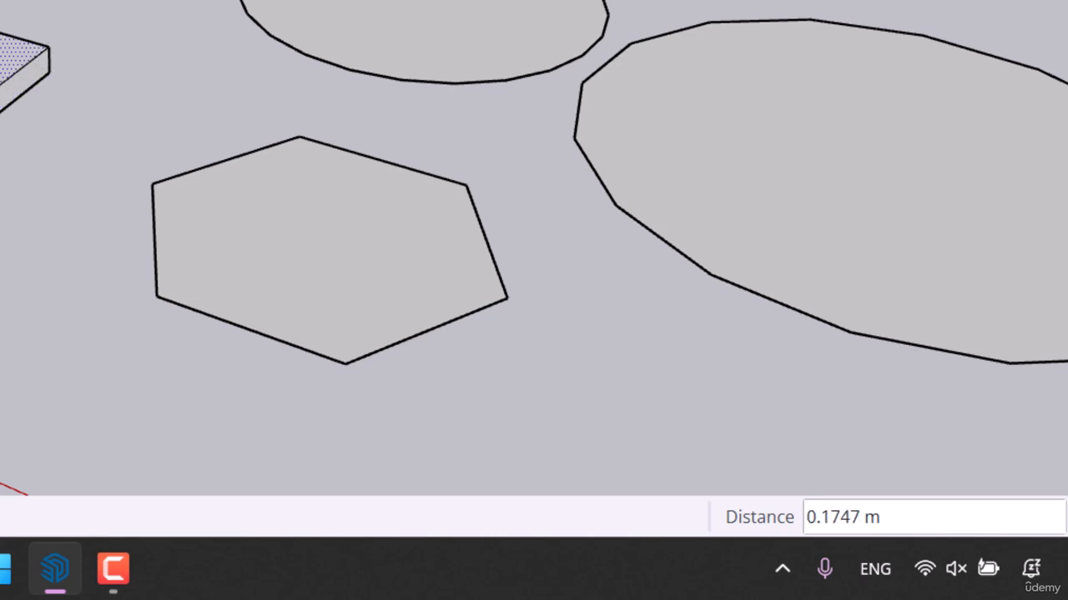
text(1)
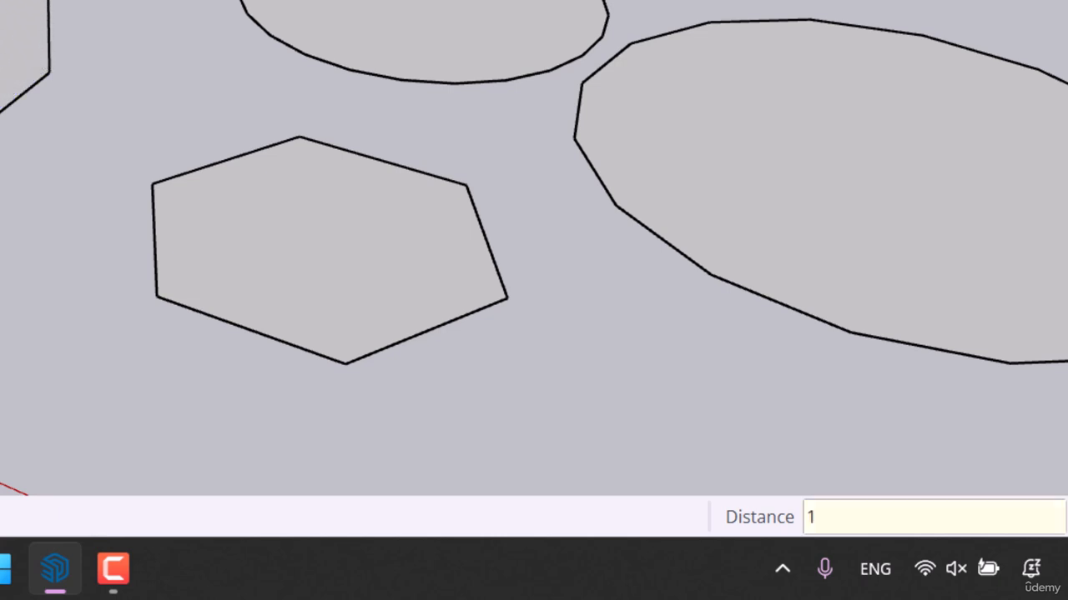
key(Return)
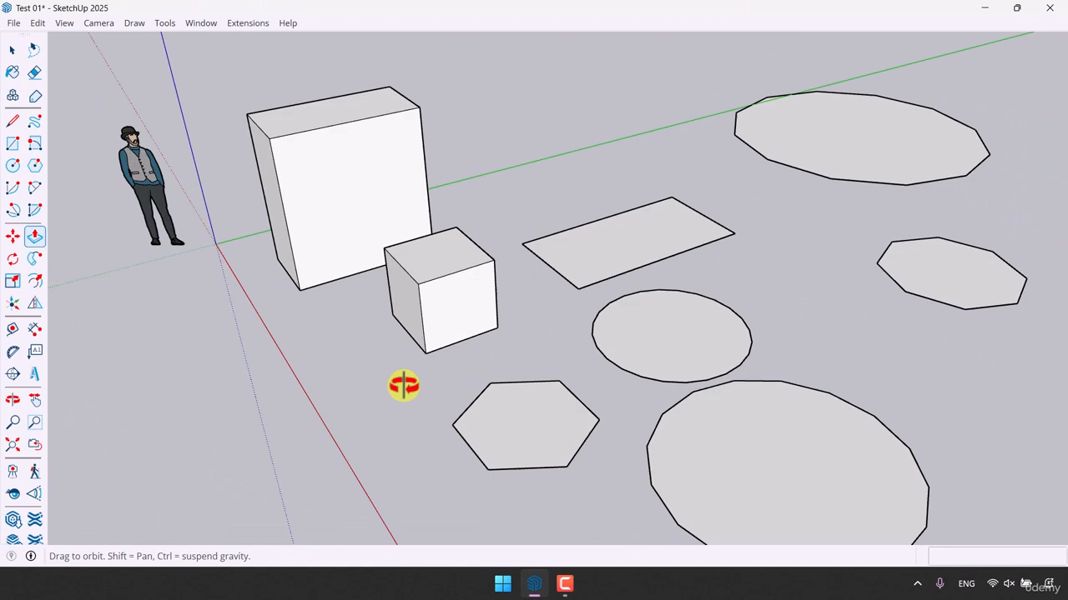
- Extrude the larger rectangle behind the cube upward by 3 m
middle_drag(404, 385, 472, 369)
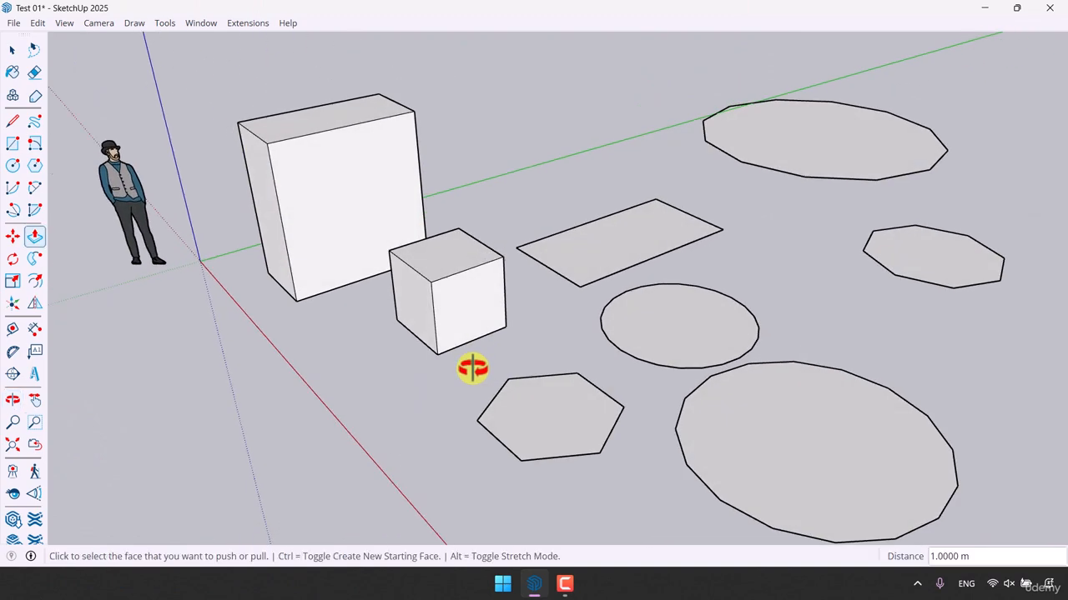
click(596, 260)
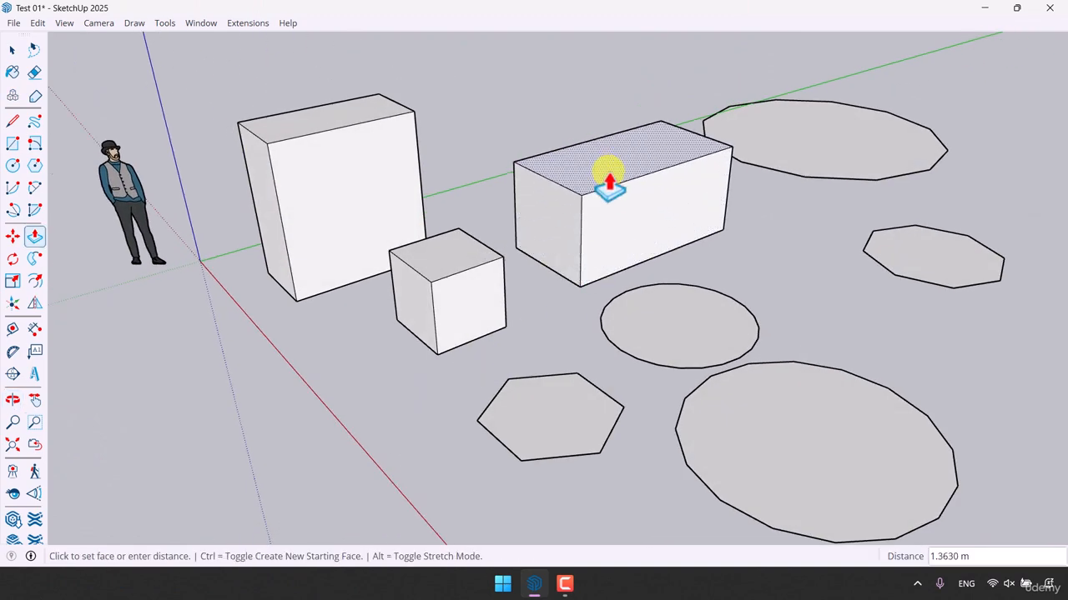
text(3)
key(Return)
- Extrude the large coarse-segmented circle beside the green axis upward by 1.4 m
scroll(226, 367, down, 3)
middle_drag(226, 367, 685, 299)
scroll(732, 270, up, 3)
middle_drag(731, 270, 272, 266)
click(810, 286)
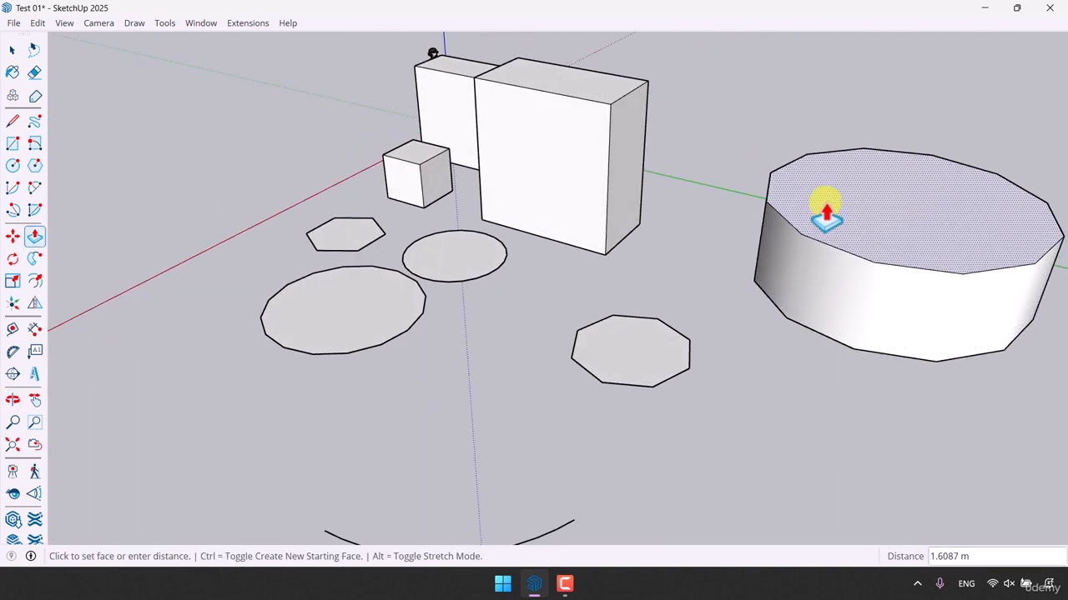
text(1.4)
key(Return)
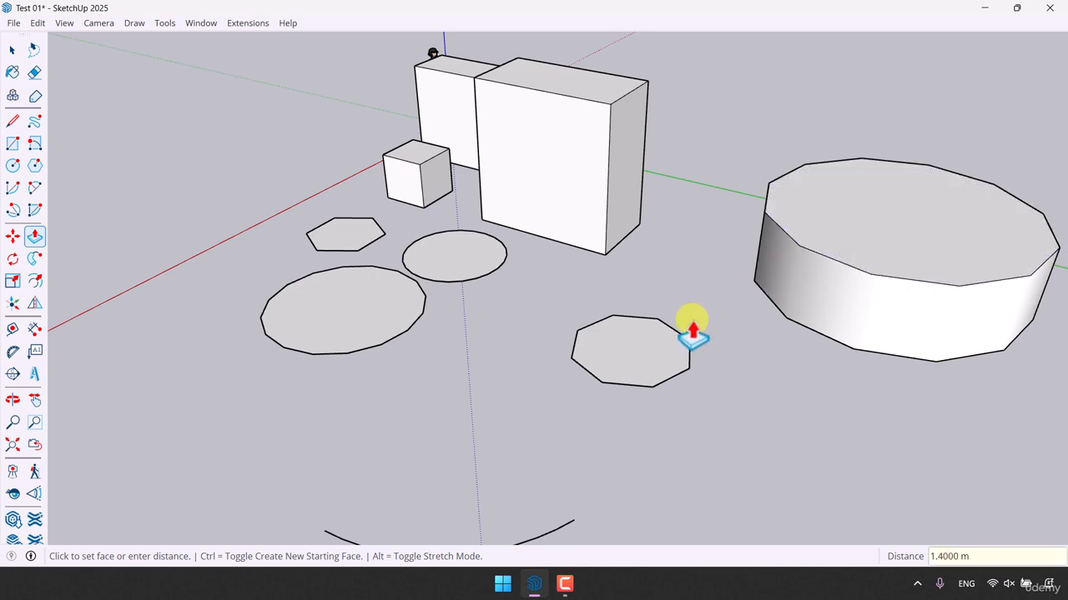
- Extrude the small octagon by repeating the previous 1.4 m Push/Pull distance
scroll(493, 310, down, 3)
middle_drag(493, 310, 715, 269)
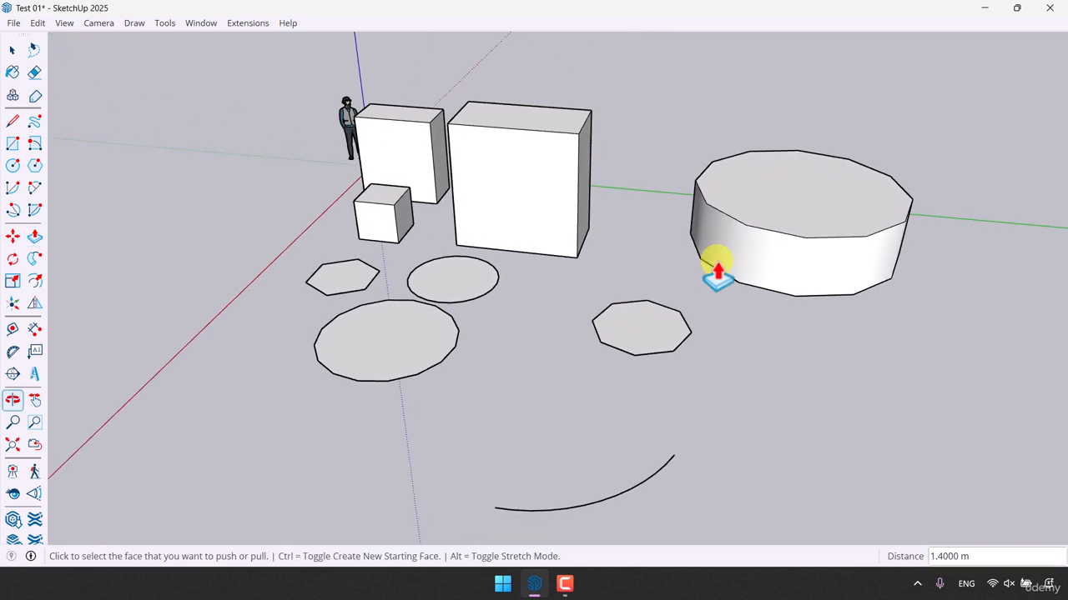
scroll(638, 342, up, 2)
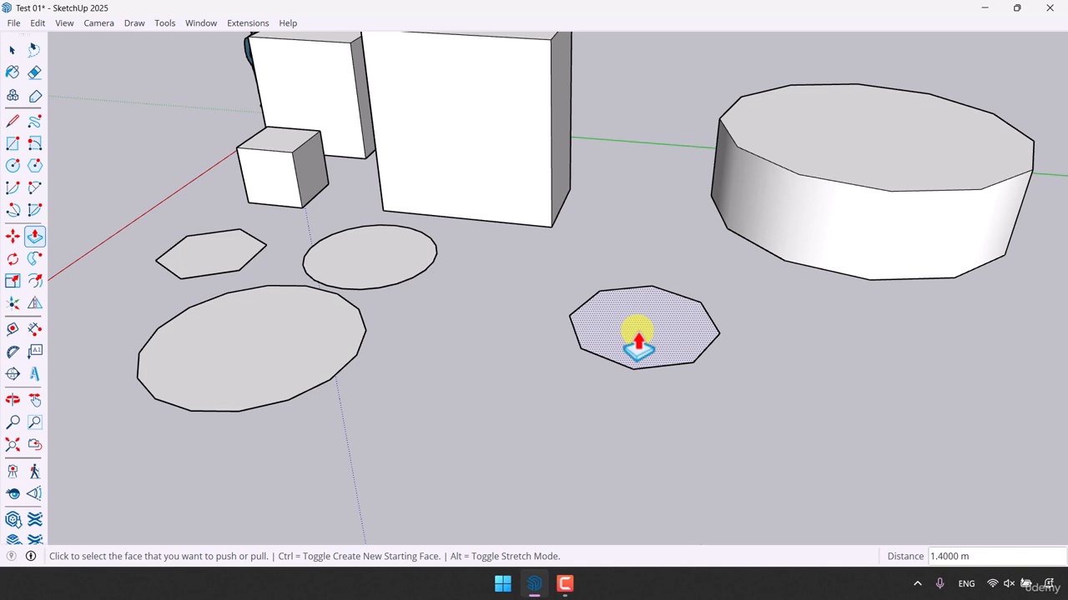
click(638, 342)
click(636, 338)
- Extrude the small smooth circle upward by 0.5 m
middle_drag(545, 359, 847, 334)
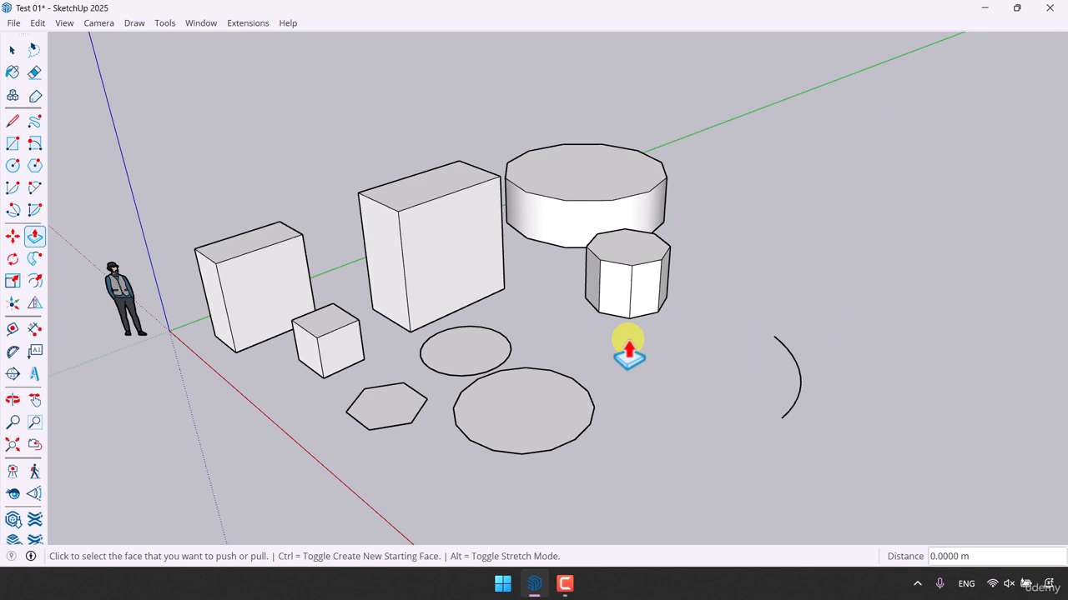
scroll(553, 350, up, 3)
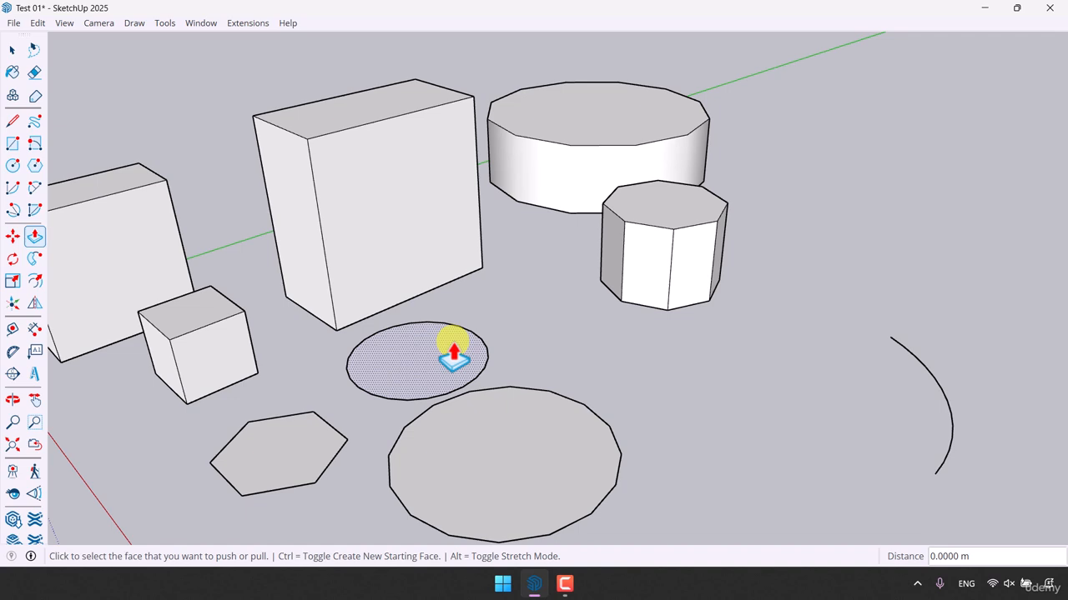
click(399, 367)
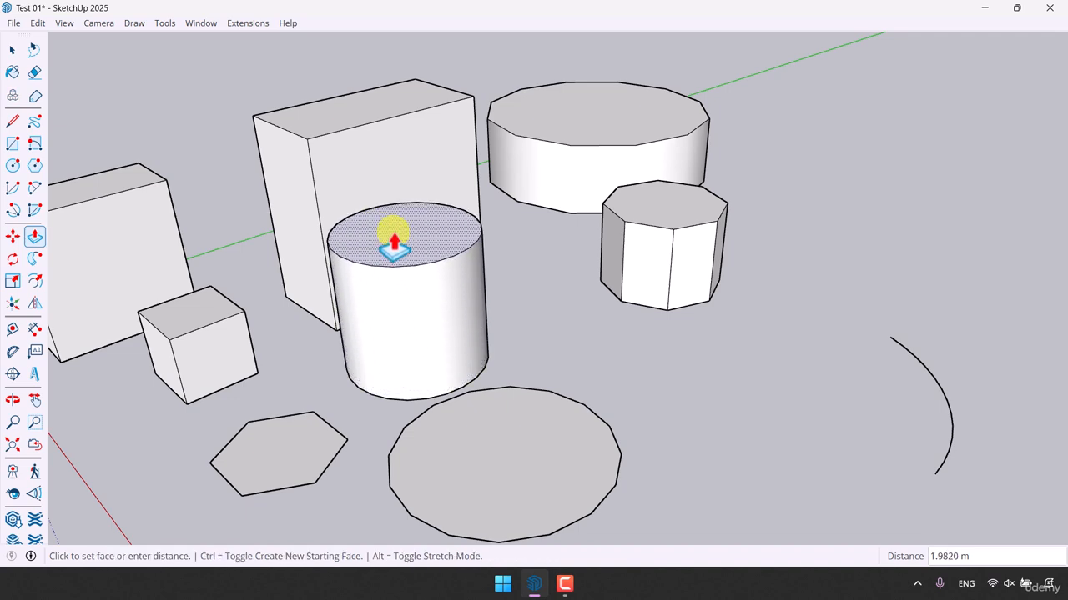
text(0.5)
key(Return)
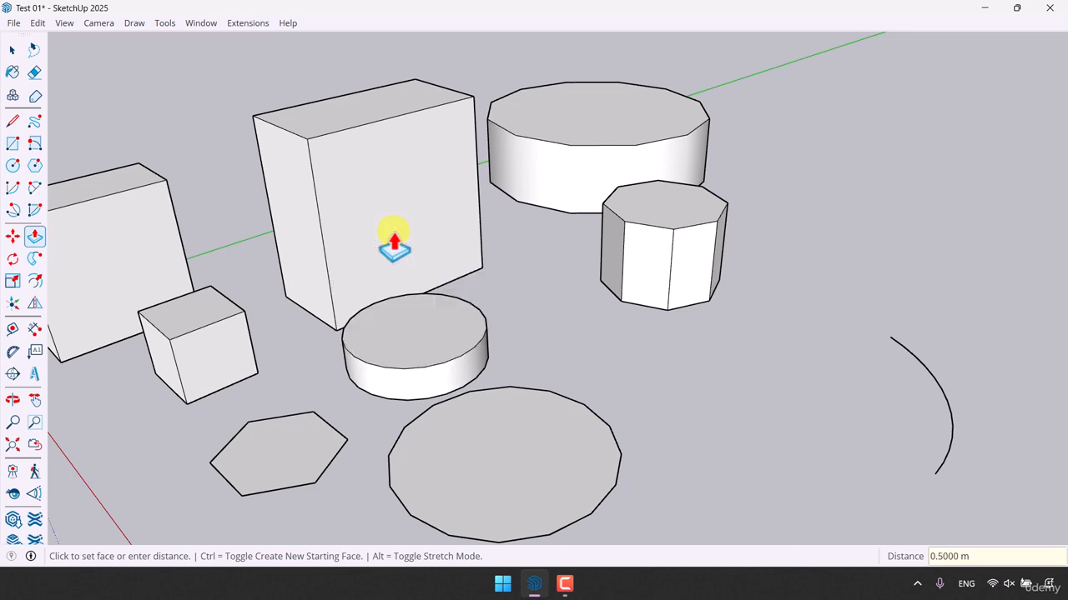
- Extrude the hexagon by repeating the previous 0.5 m Push/Pull distance
scroll(548, 304, down, 3)
scroll(323, 436, up, 3)
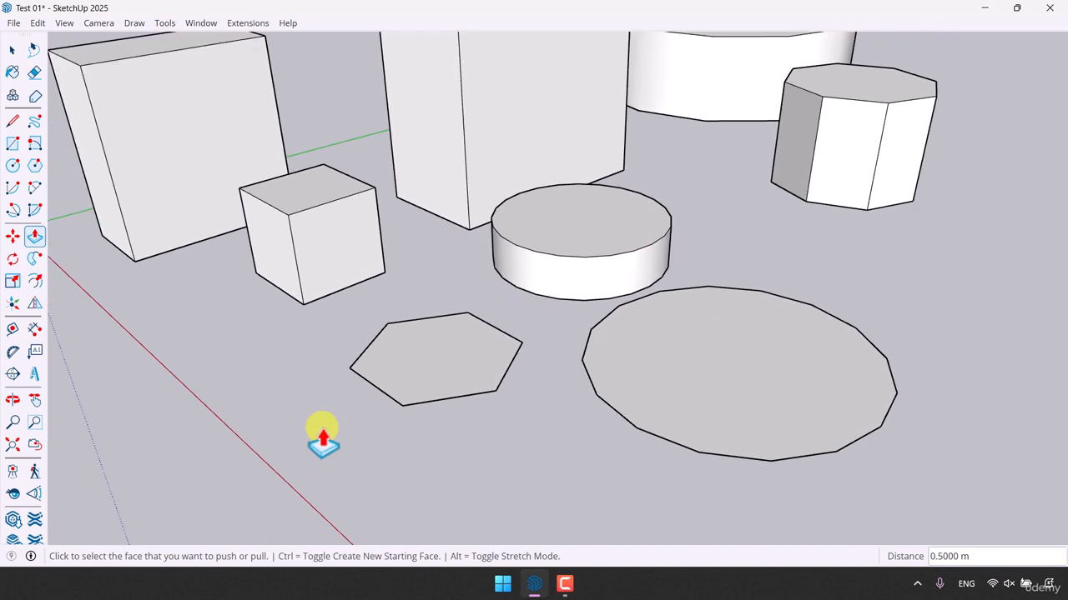
double_click(413, 370)
- Extrude the large many-sided polygon up to the cube's height by snapping to the cube's top corner
scroll(610, 384, down, 3)
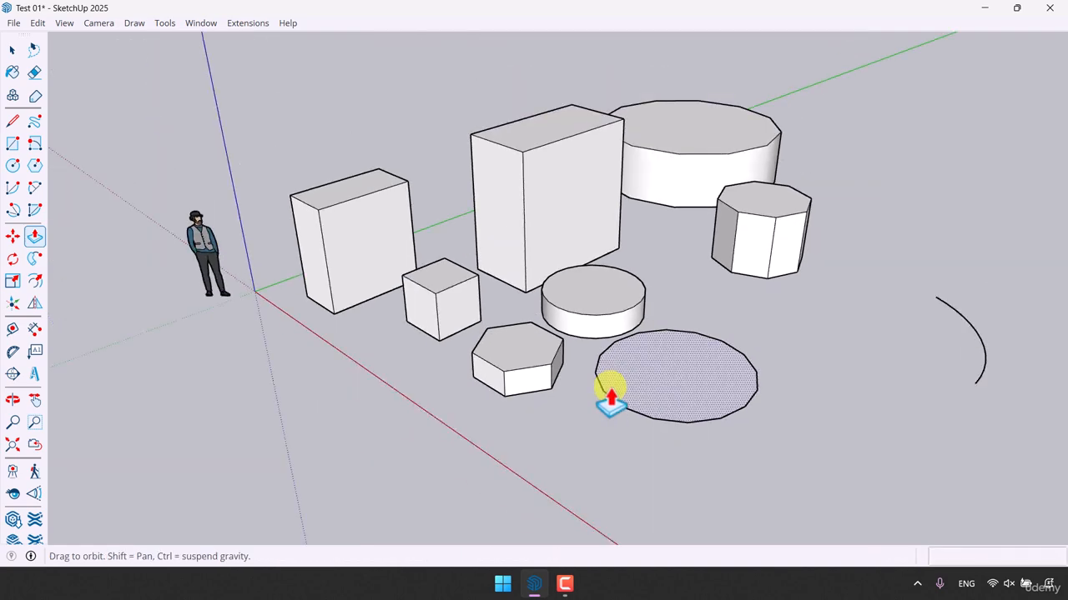
mouse_move(610, 383)
middle_down()
mouse_move(414, 376)
mouse_move(703, 312)
mouse_move(642, 389)
middle_up()
scroll(442, 302, up, 4)
scroll(282, 276, down, 4)
middle_drag(282, 275, 806, 333)
scroll(709, 298, up, 3)
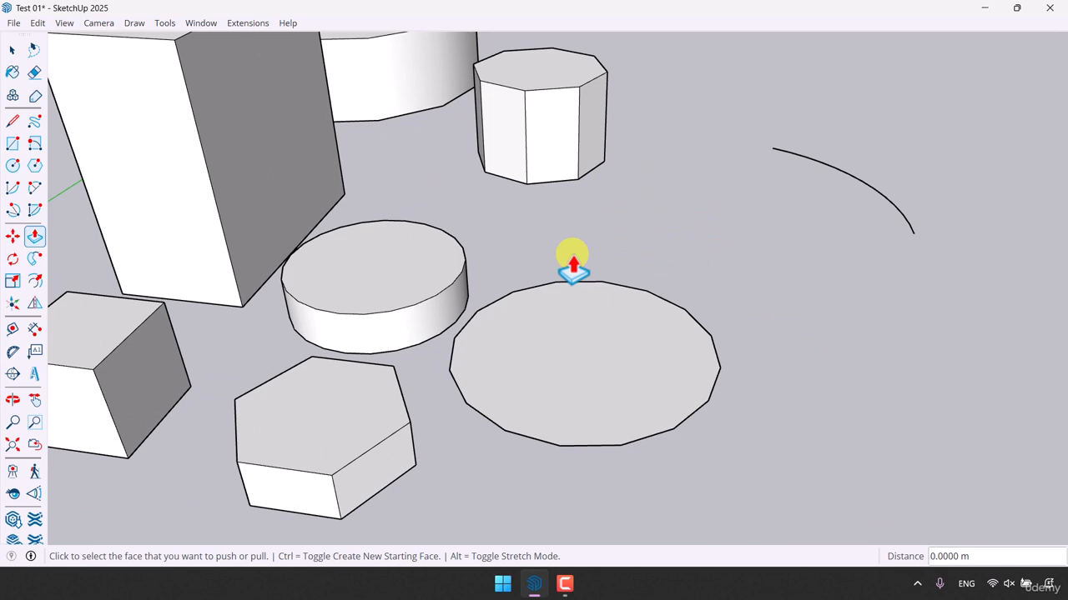
middle_drag(581, 250, 655, 222)
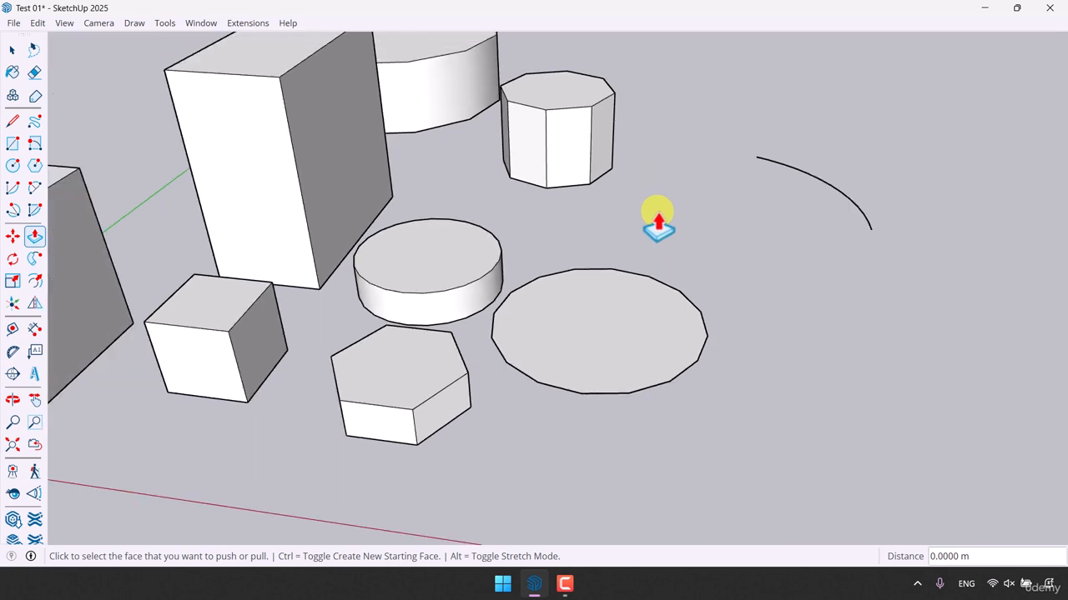
click(598, 313)
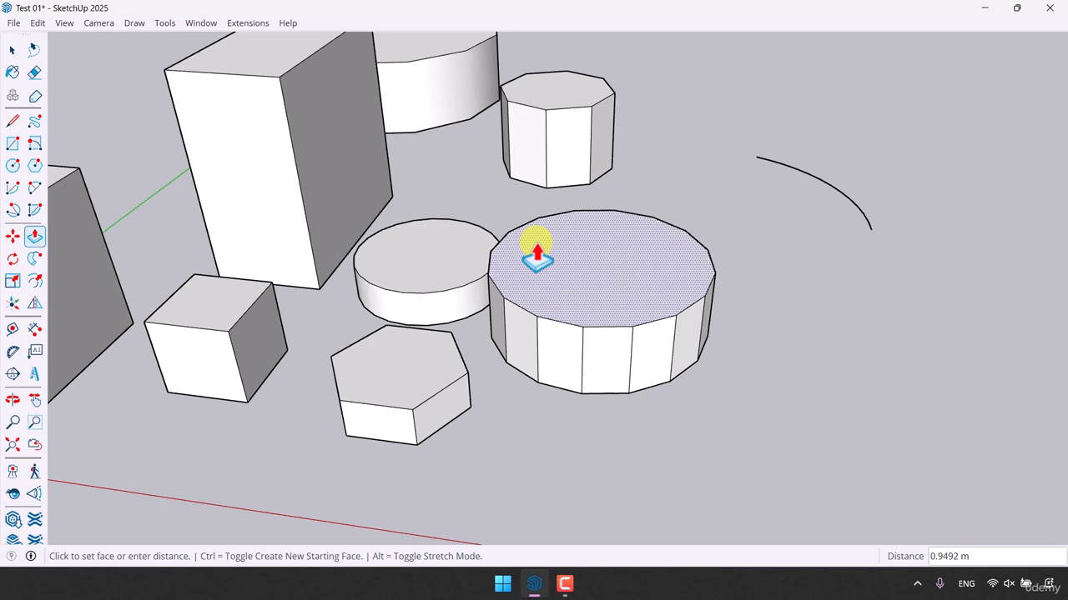
scroll(537, 255, down, 2)
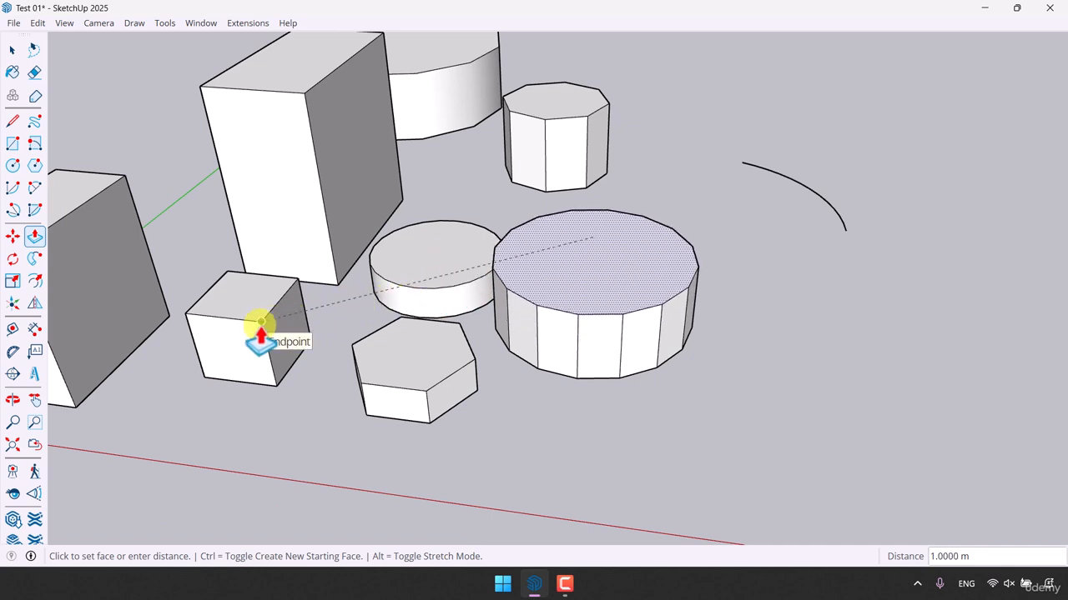
click(261, 322)
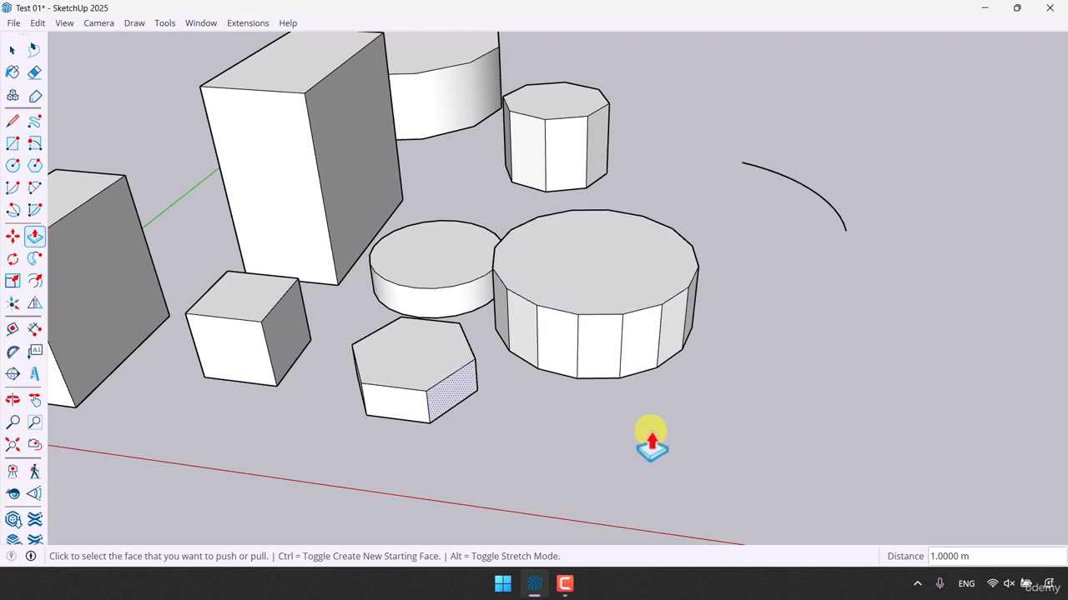
key(space)
key(shift+z)
middle_drag(617, 442, 538, 422)
scroll(456, 417, up, 3)
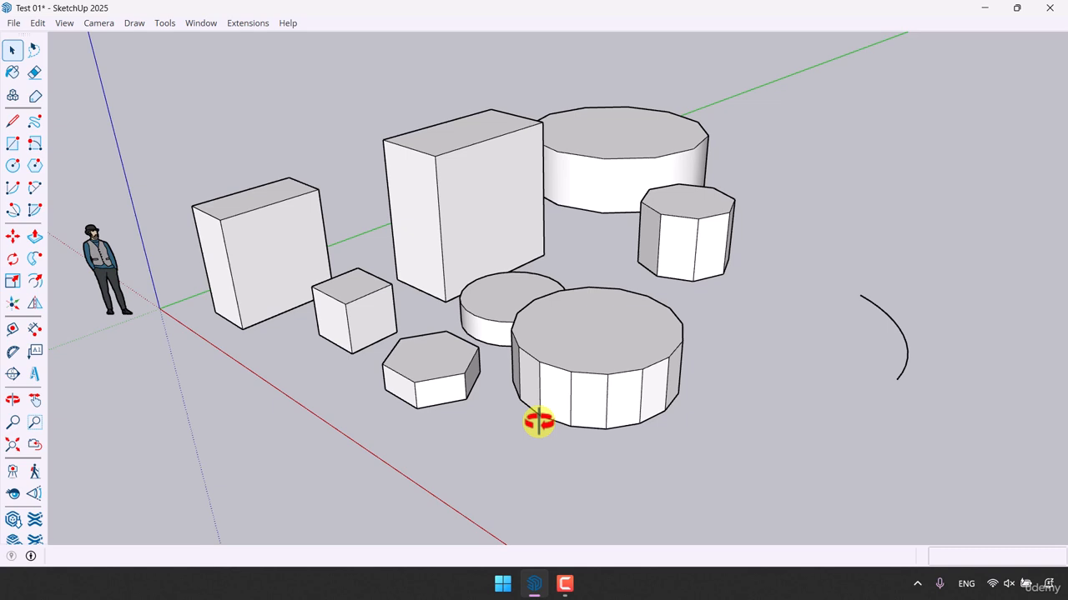
scroll(753, 376, down, 1)
click(33, 237)
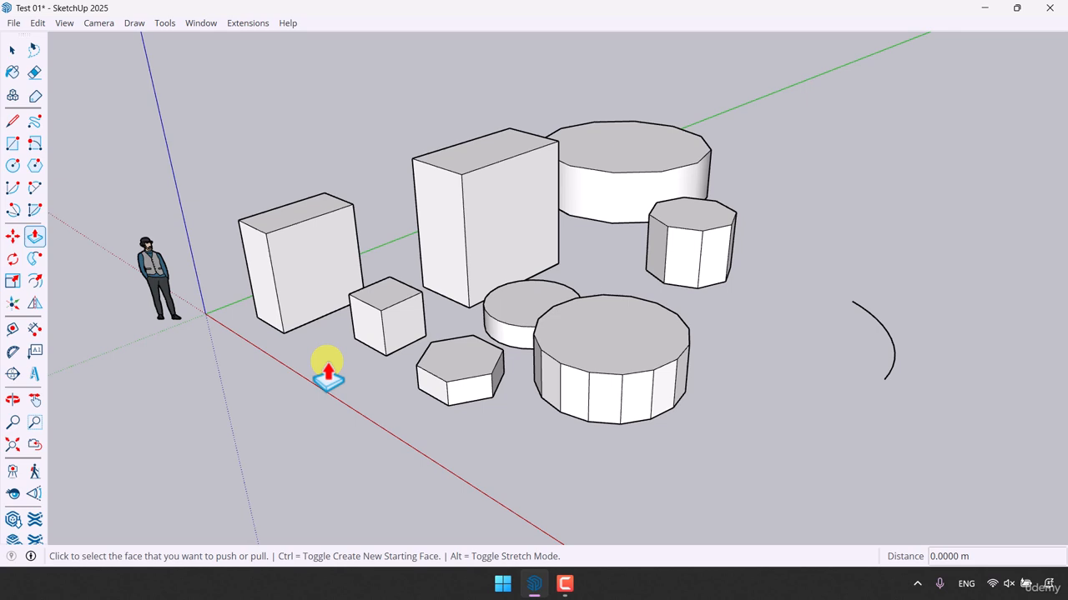
key(space)
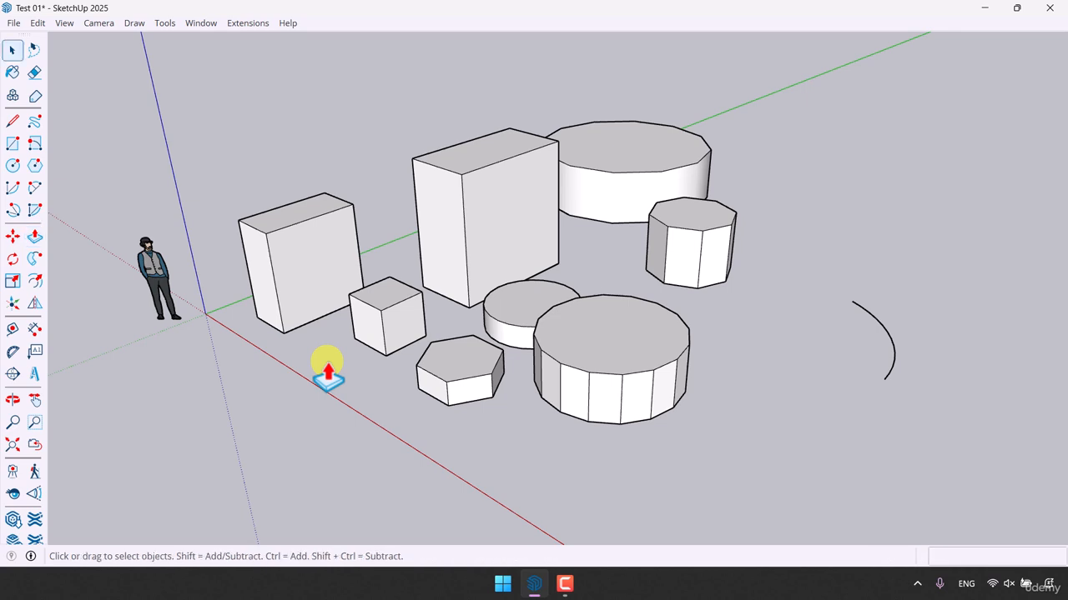
- Raise the hexagonal prism's top face by a further 1 m with Push/Pull
click(33, 239)
scroll(274, 374, up, 3)
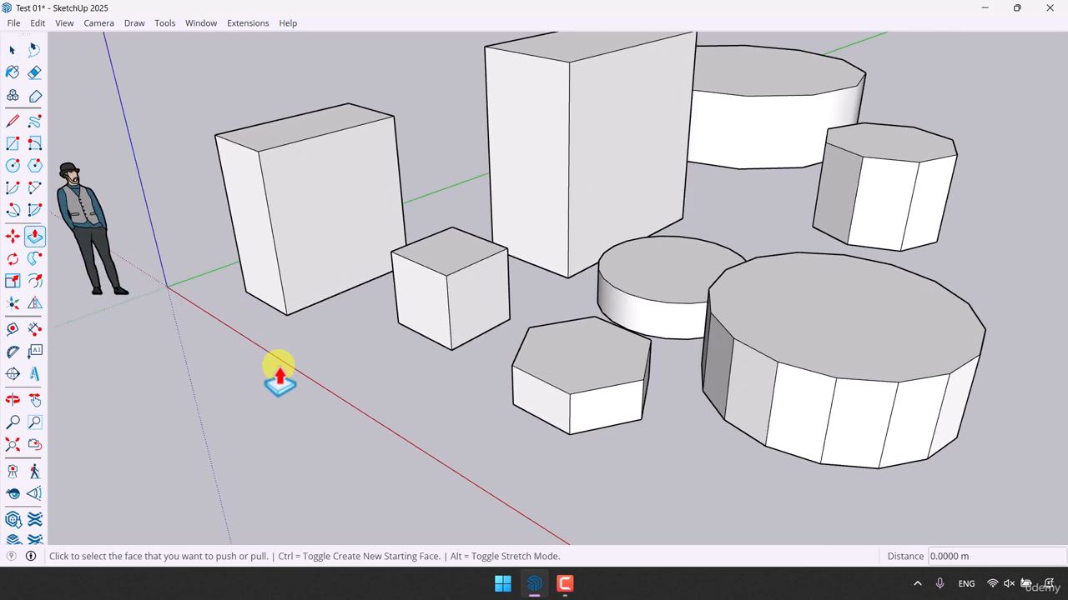
scroll(663, 421, up, 5)
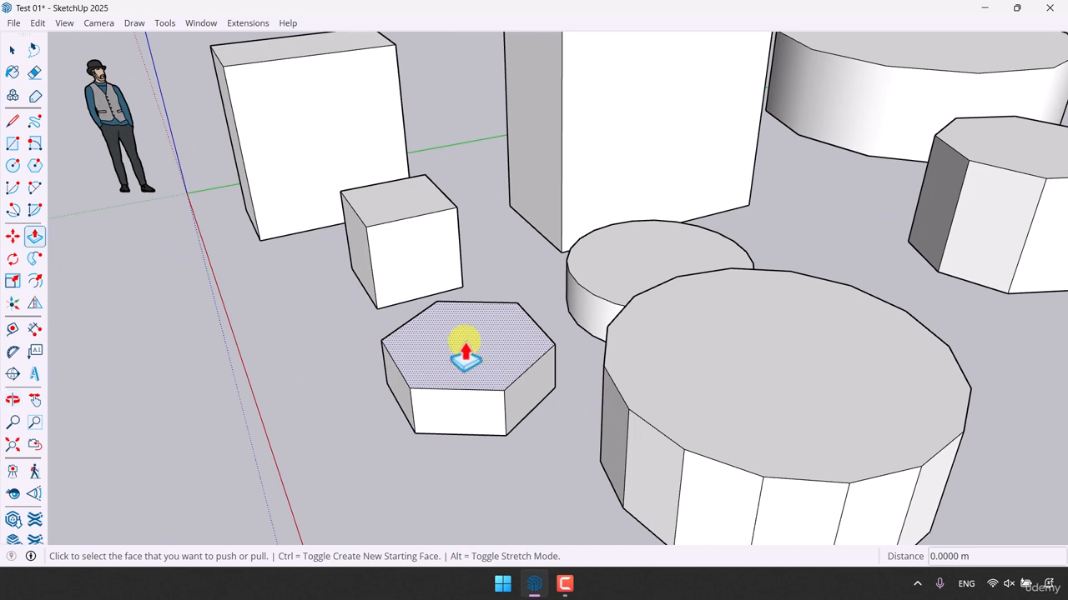
middle_drag(465, 355, 493, 341)
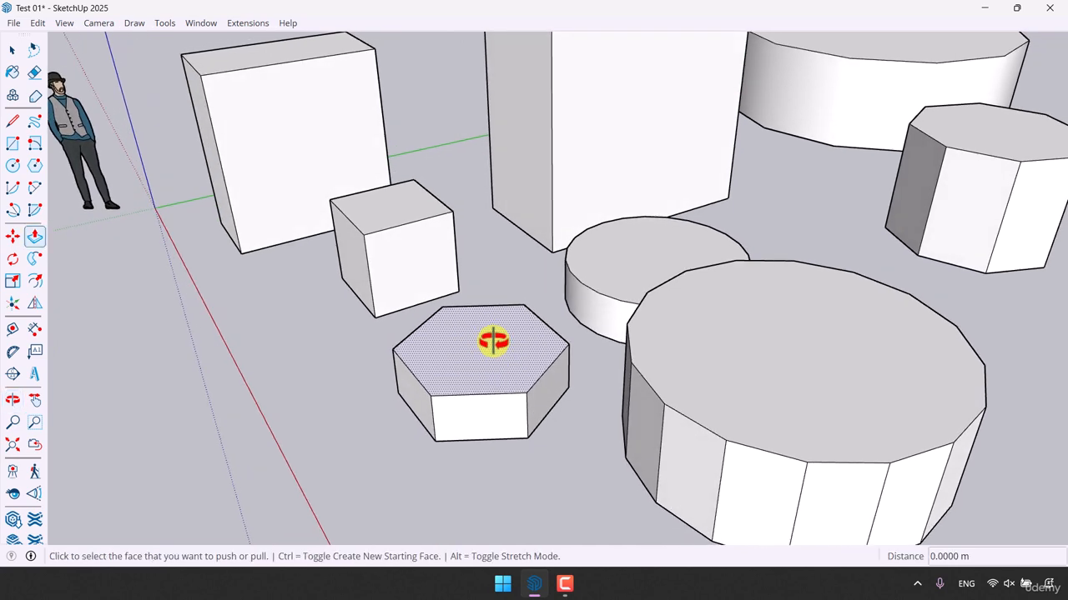
click(493, 340)
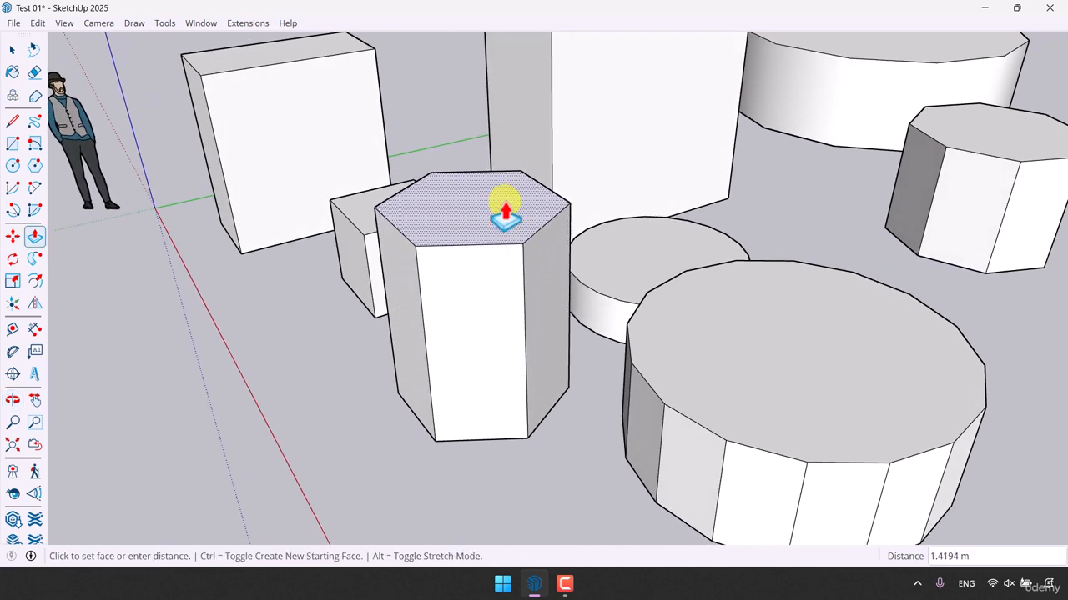
text(1)
key(Return)
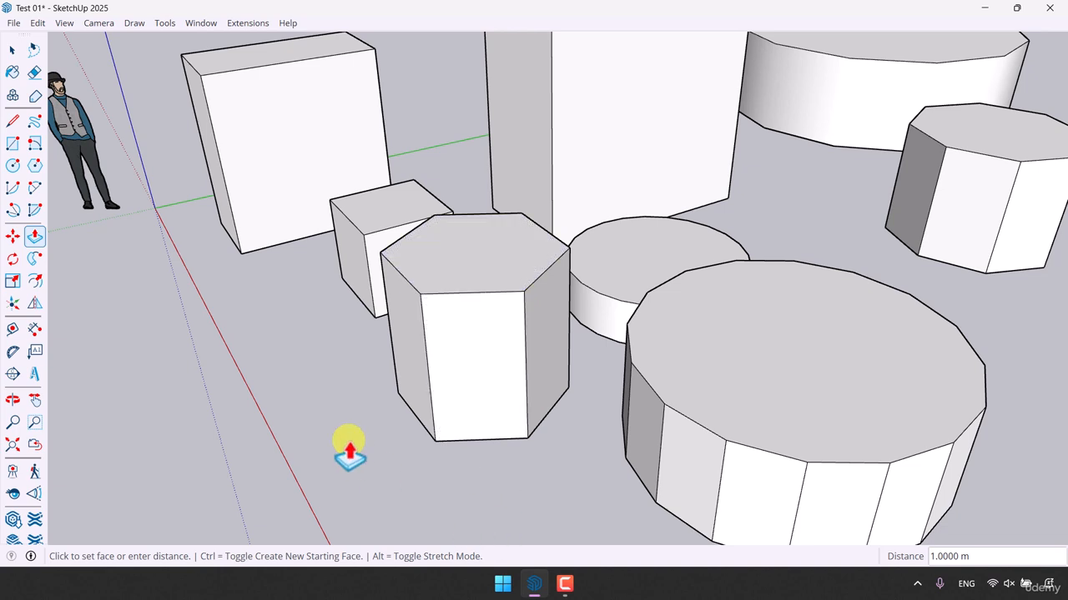
- Stack a new 1 m section on the hexagonal prism's top face using Push/Pull with Create New Starting Face
click(434, 281)
key(ctrl)
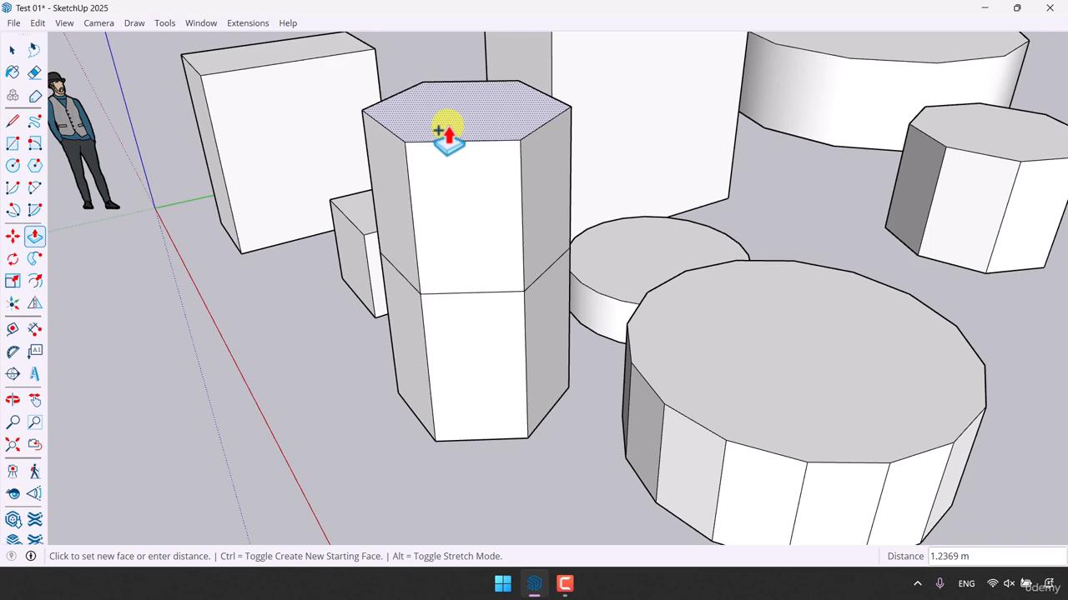
text(1)
key(Return)
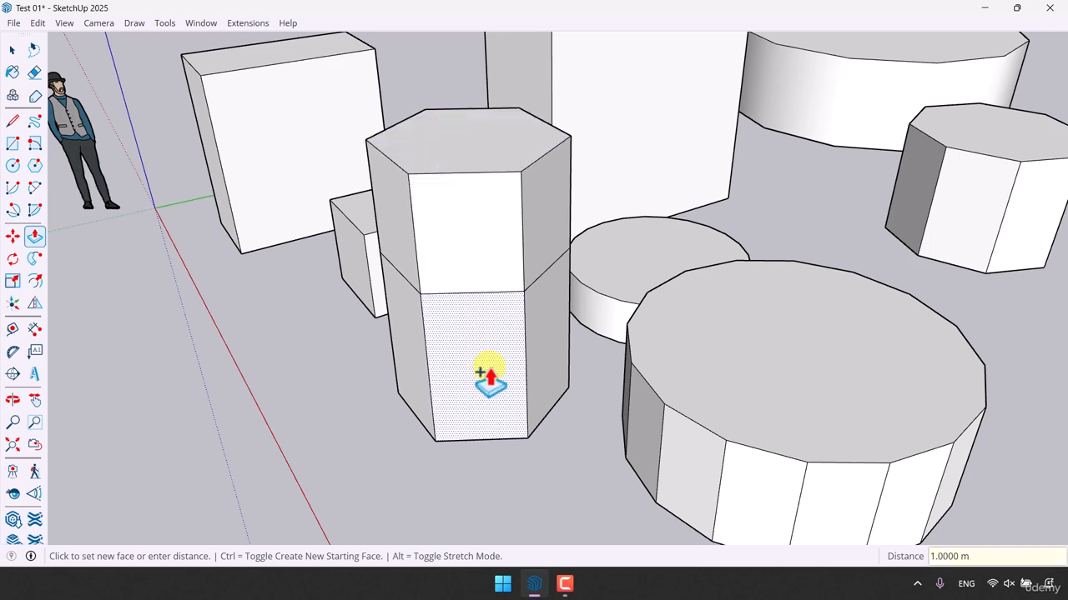
- Select and delete the upper section of the hexagonal prism, keeping the dividing face as its top
scroll(490, 367, down, 4)
middle_drag(490, 368, 453, 341)
scroll(458, 334, up, 4)
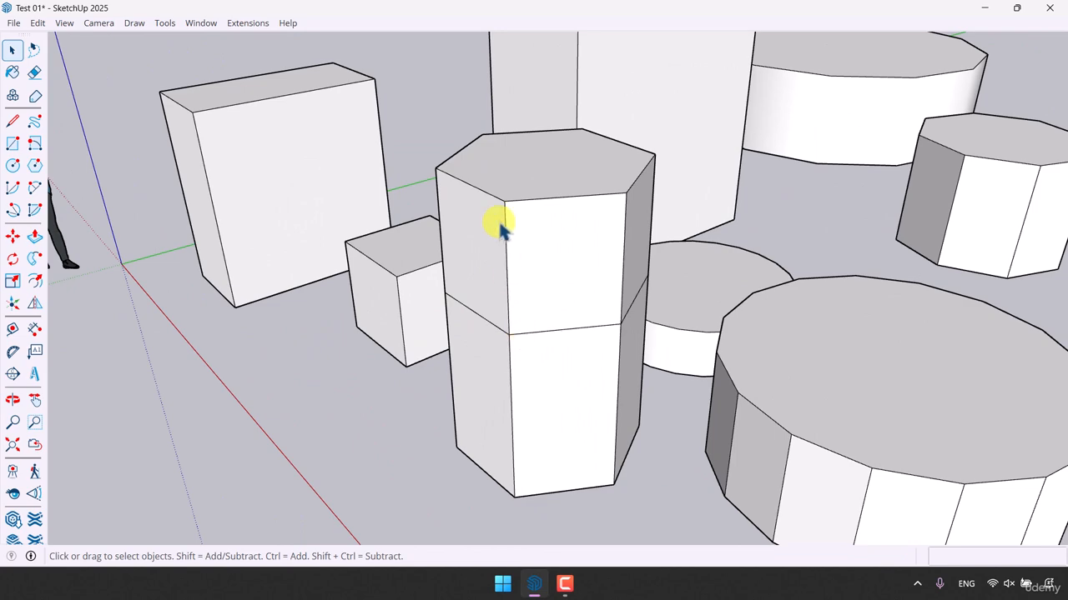
middle_drag(520, 281, 875, 76)
drag(868, 47, 573, 127)
- Reverse the hexagonal prism's top face so its front side points outward, and clear the selection
middle_drag(651, 362, 565, 475)
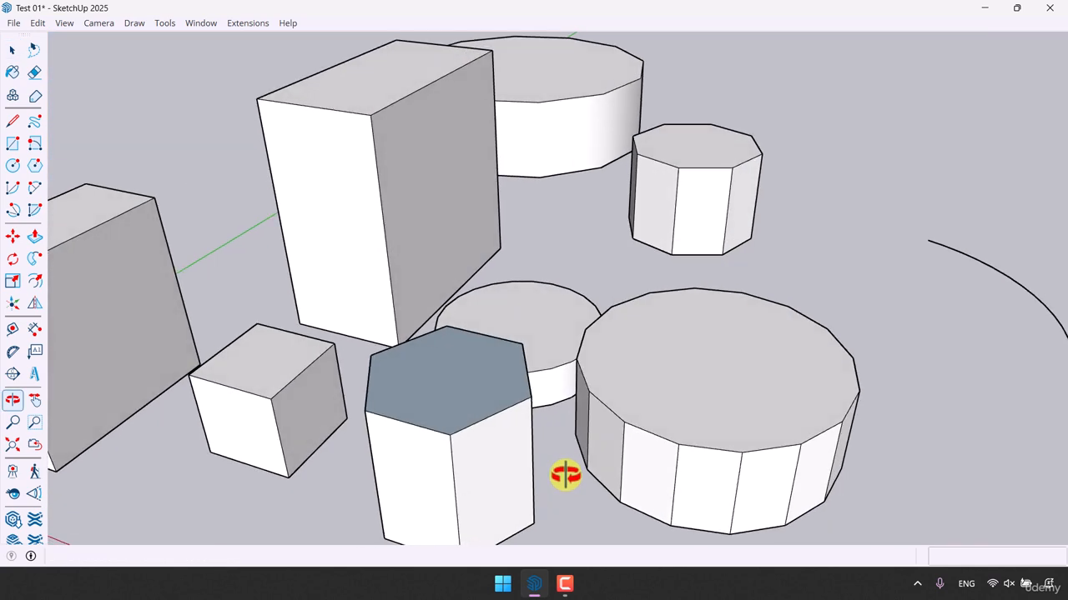
scroll(424, 420, up, 3)
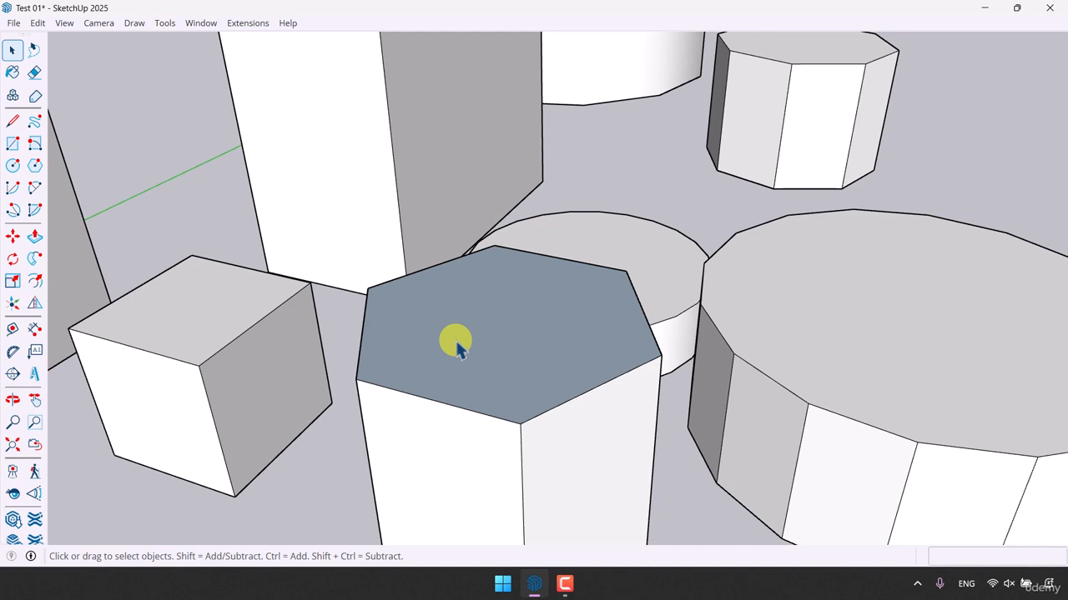
scroll(454, 338, down, 2)
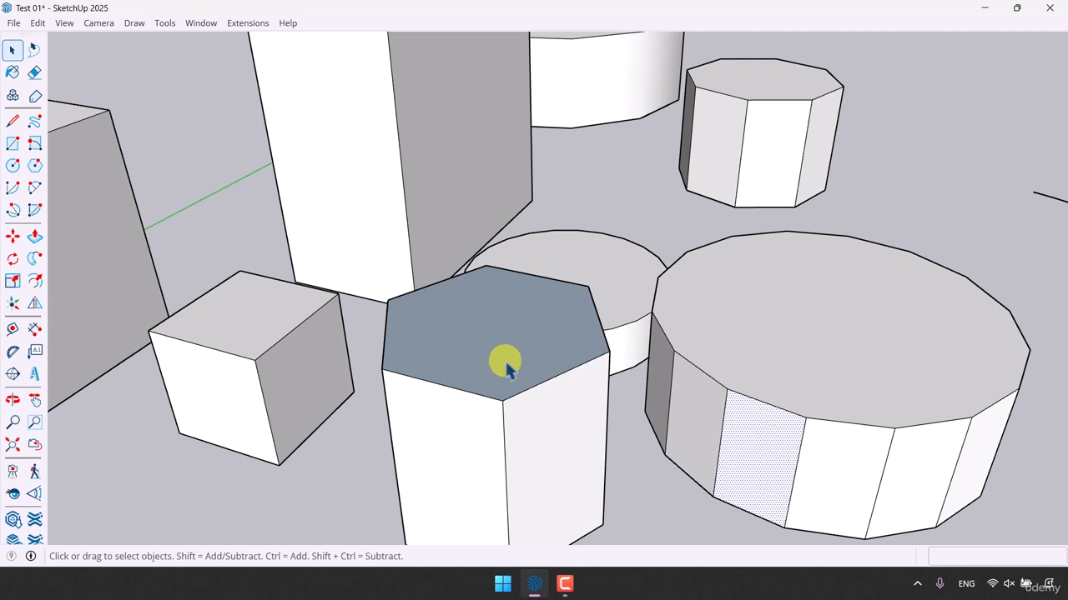
scroll(507, 367, up, 1)
click(487, 326)
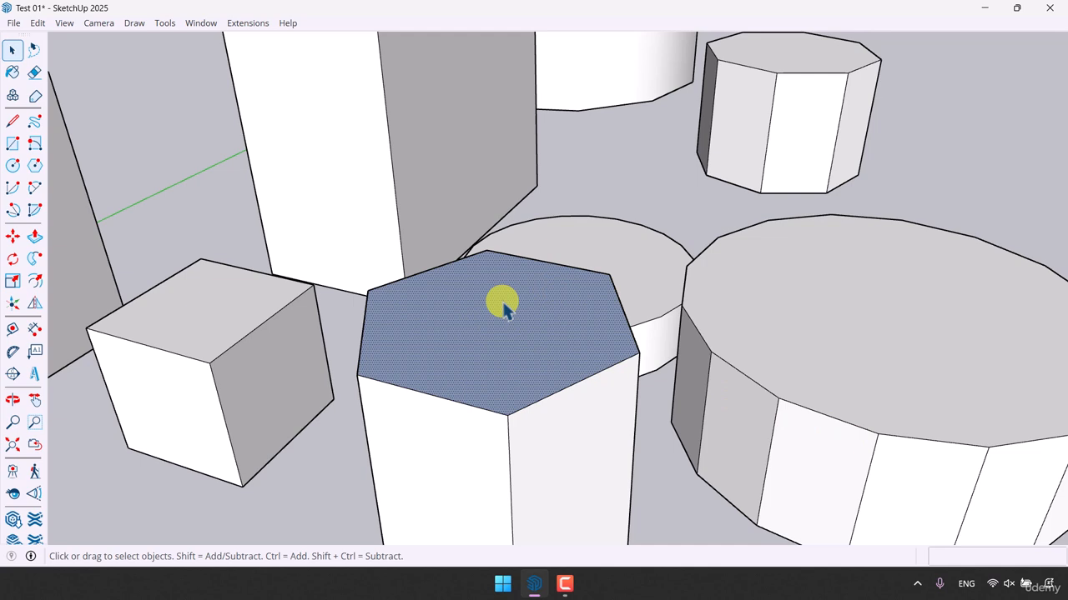
right_click(504, 305)
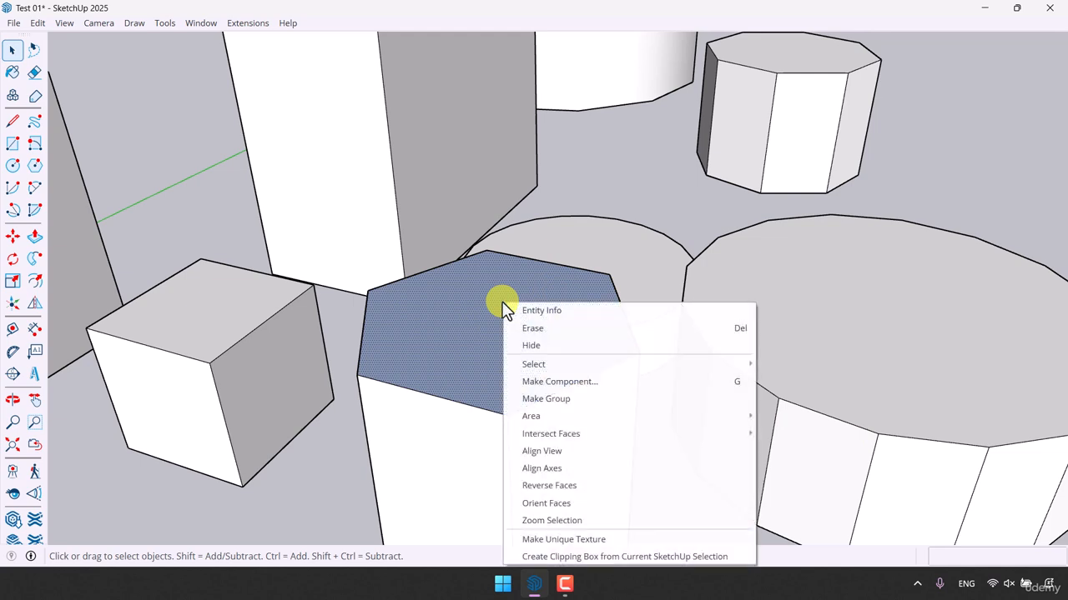
click(550, 488)
scroll(509, 357, down, 5)
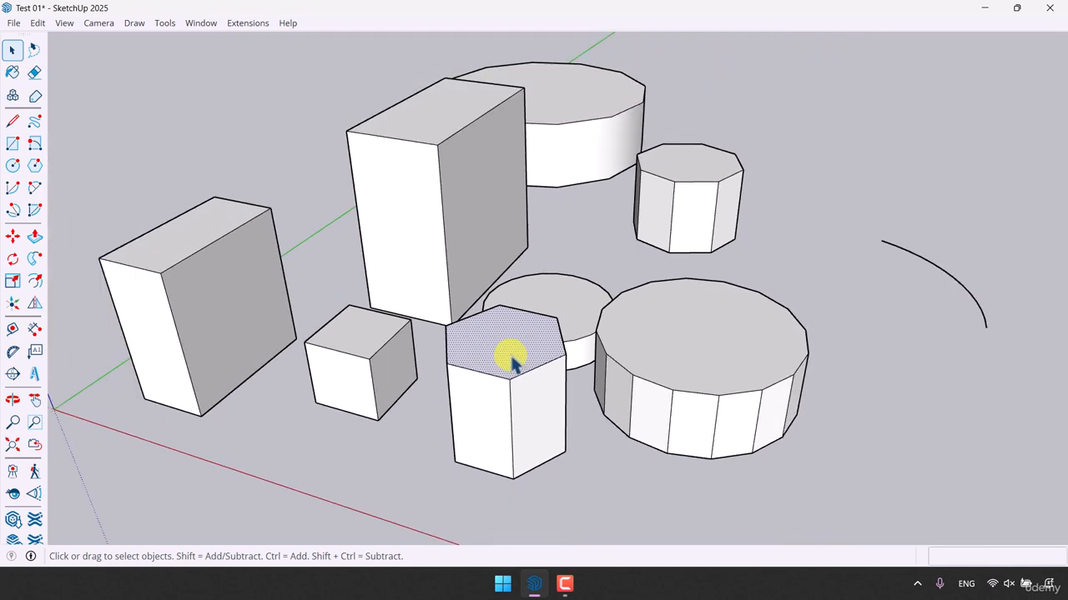
click(602, 487)
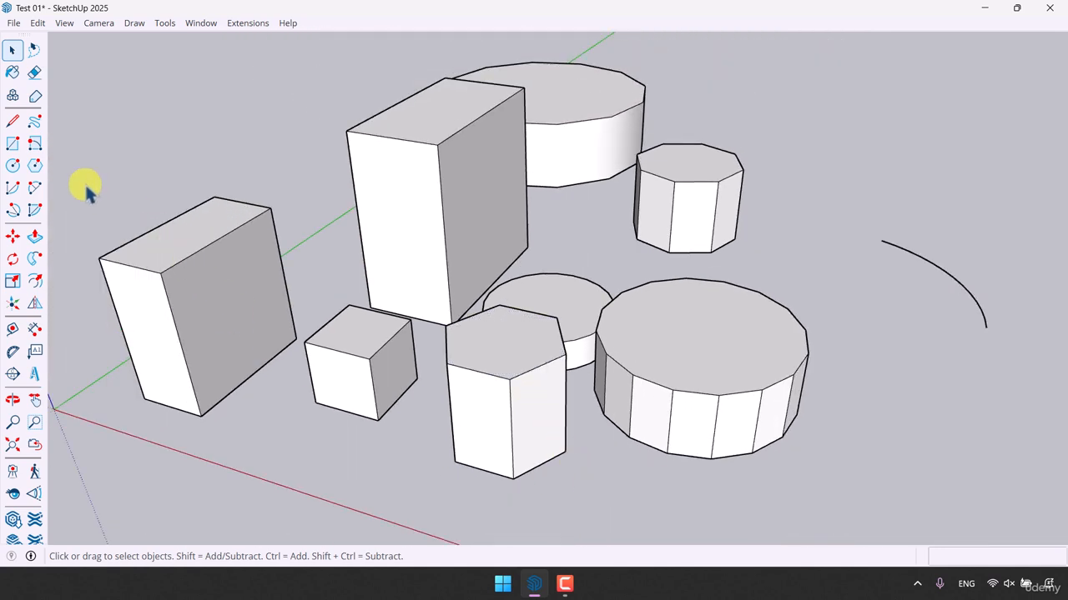
- Examine the front and back face colors in the current style's face settings, and close the tray
click(12, 73)
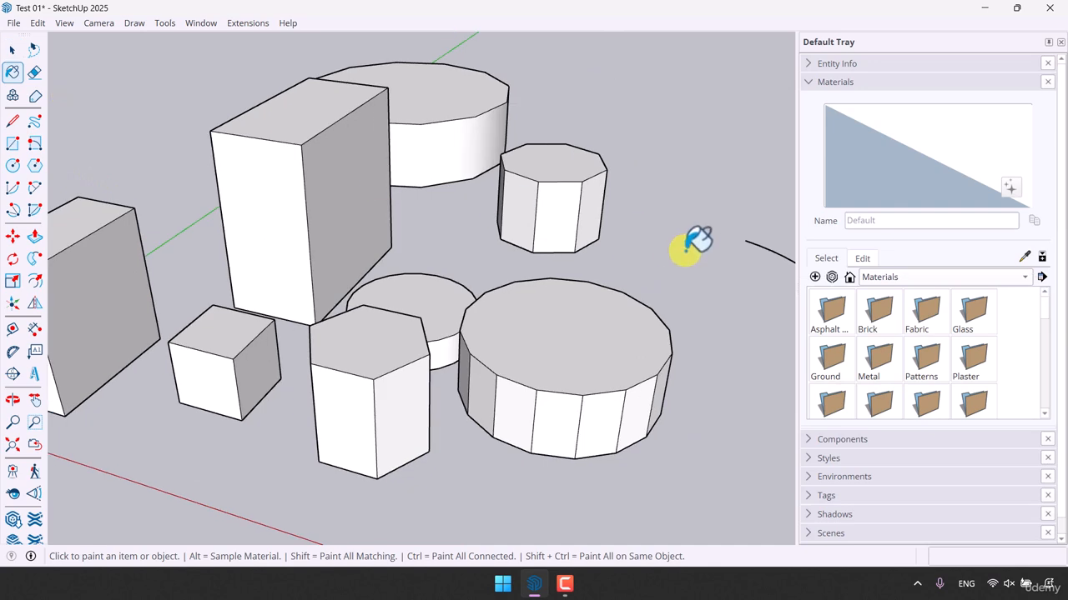
click(877, 84)
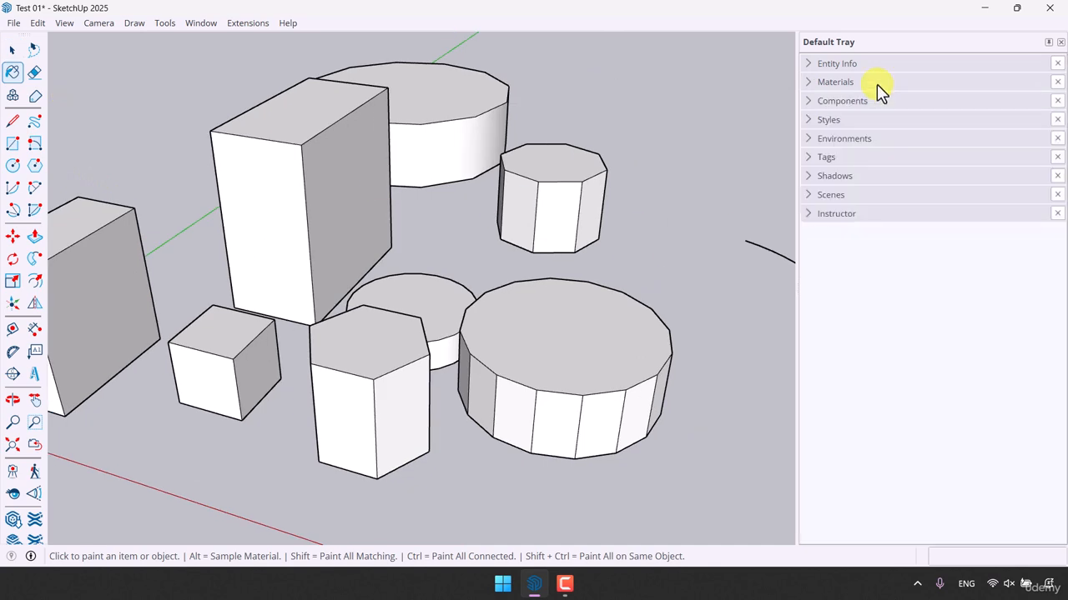
click(836, 121)
click(862, 245)
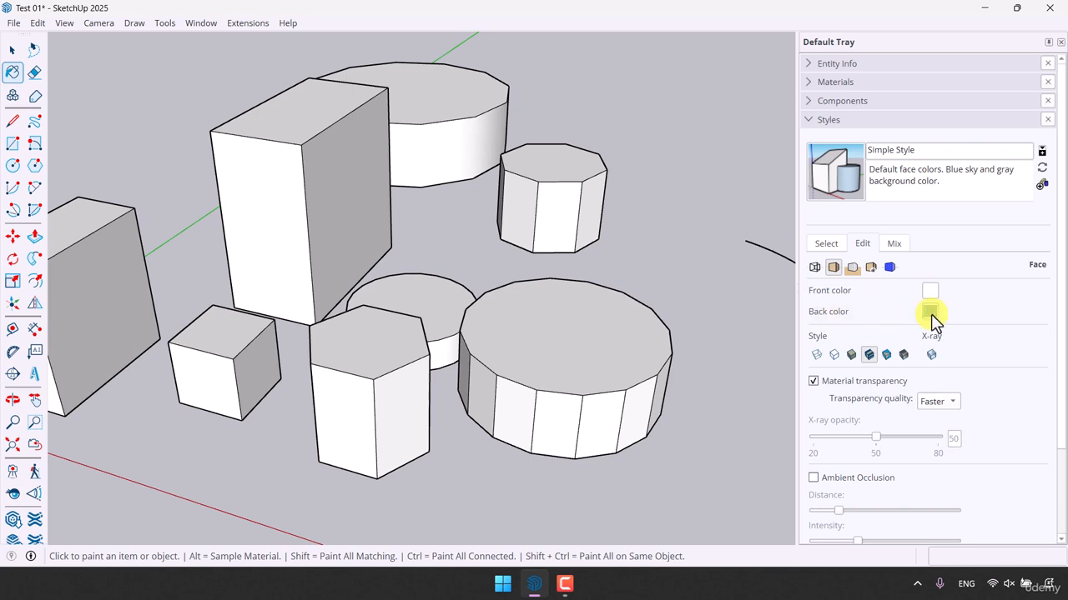
scroll(319, 375, up, 1)
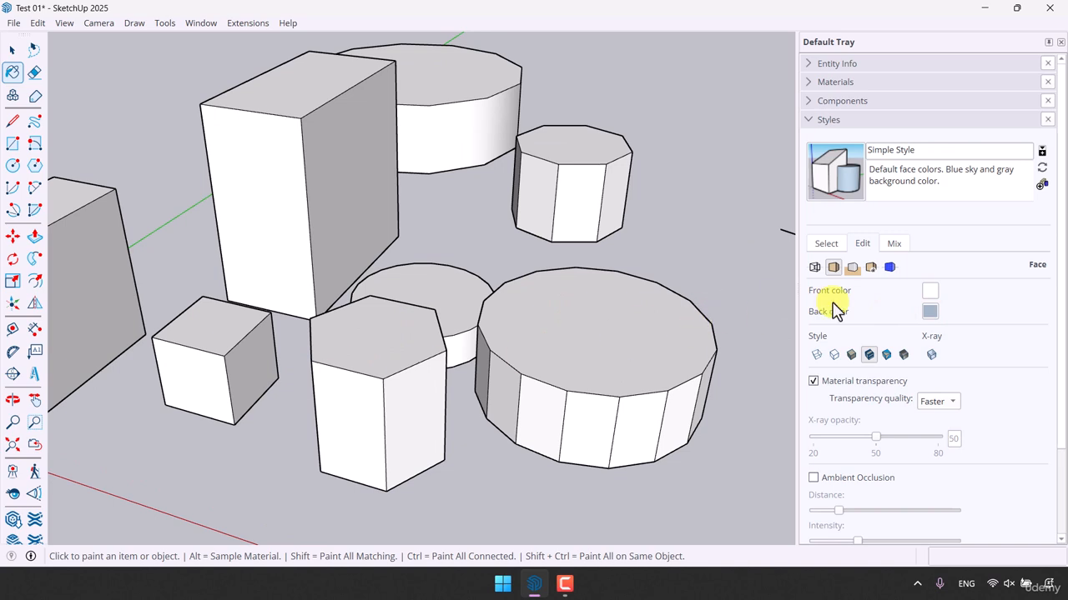
key(space)
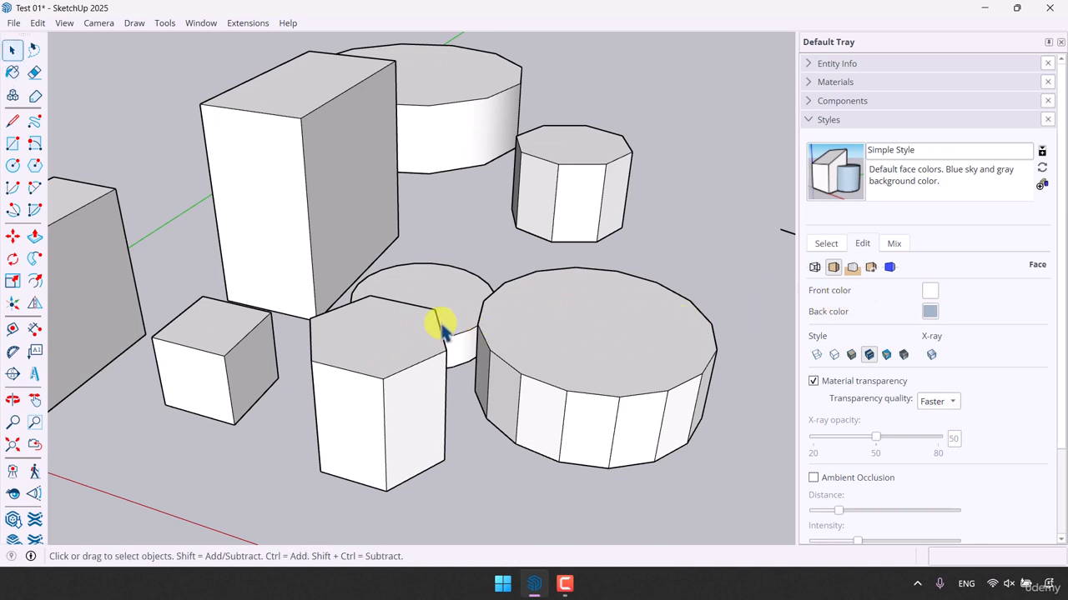
click(1057, 46)
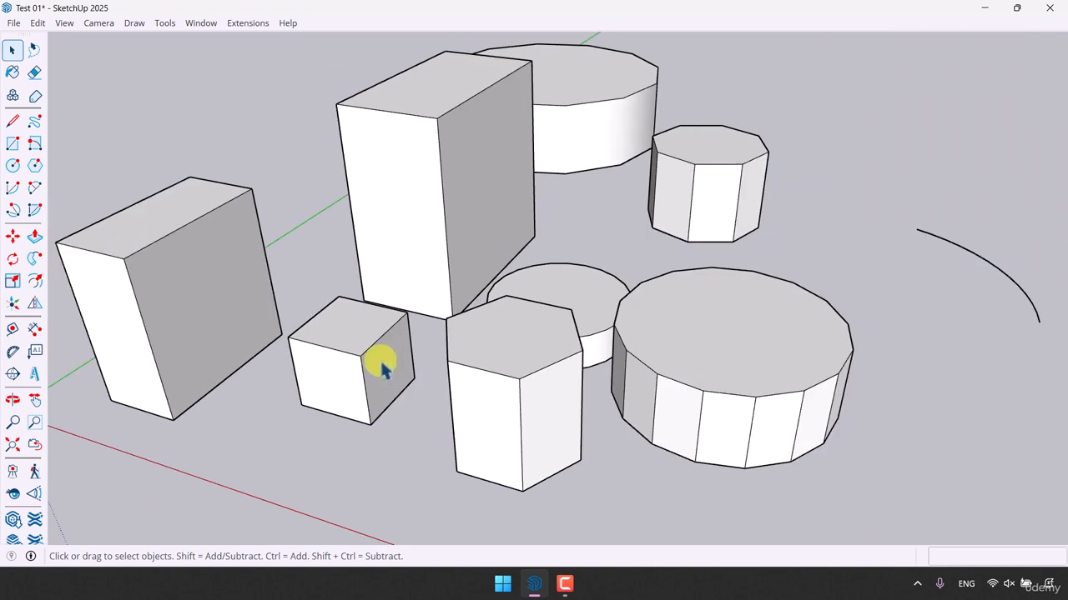
- Stack a new 1 m section on the small cube's top face using Push/Pull with Create New Starting Face
click(34, 240)
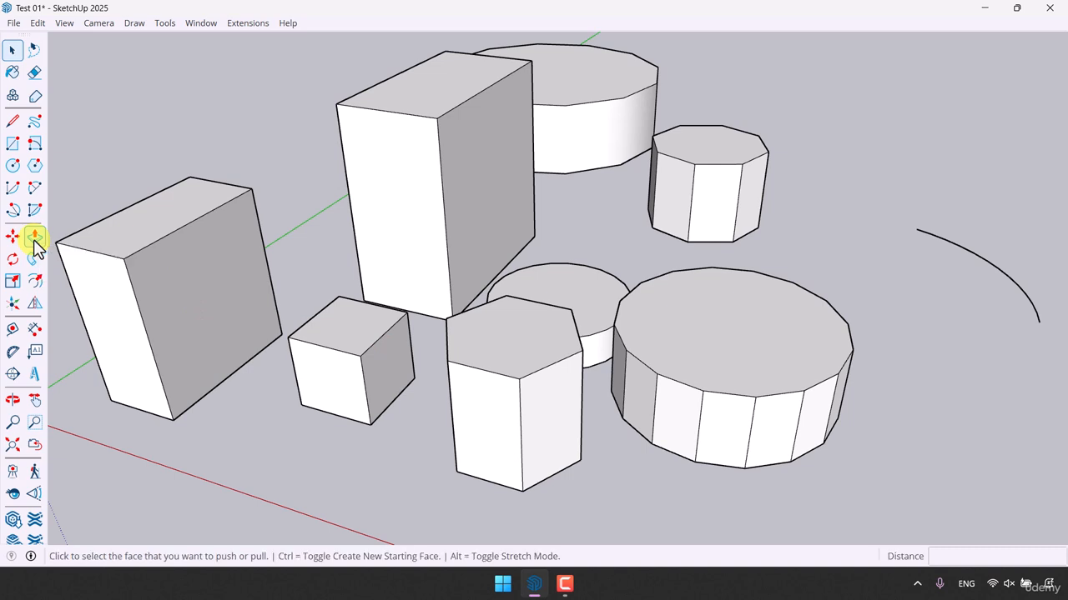
scroll(479, 334, down, 2)
middle_drag(505, 336, 534, 327)
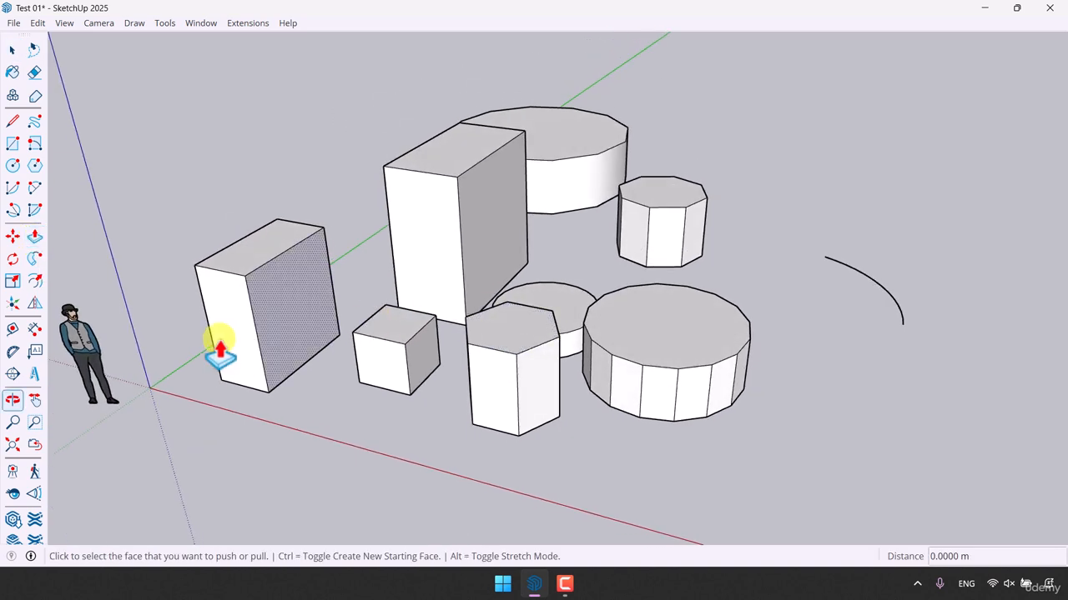
scroll(219, 341, up, 2)
key(ctrl)
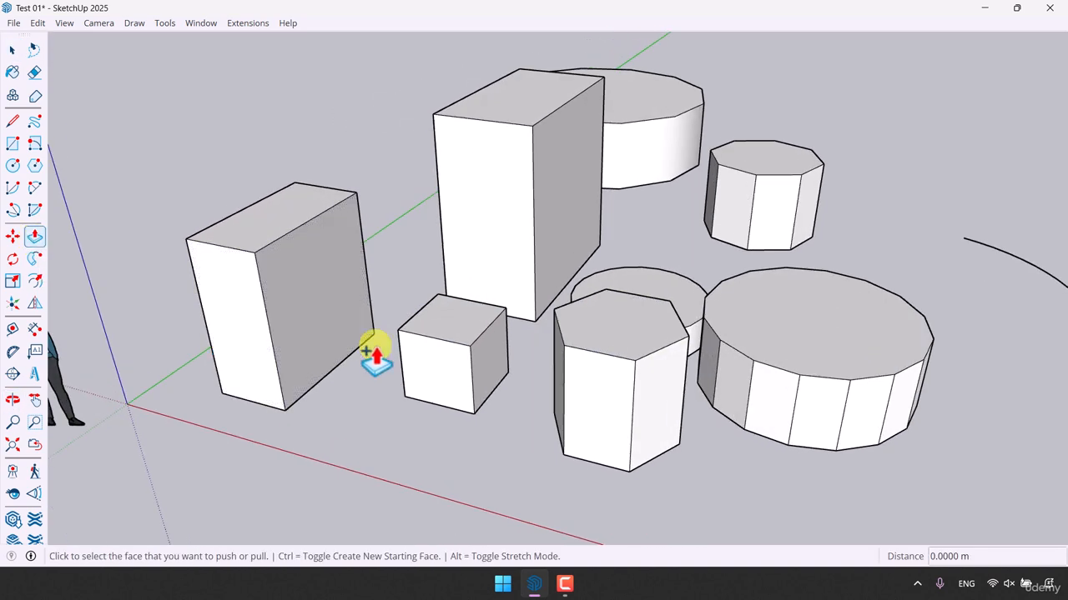
click(424, 317)
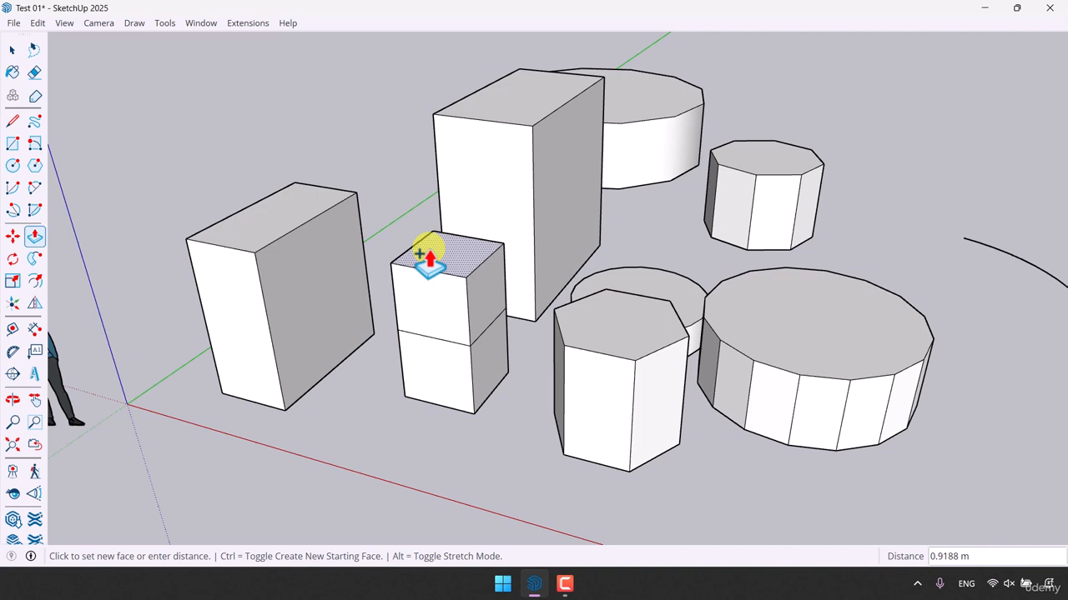
text(1)
key(Return)
key(space)
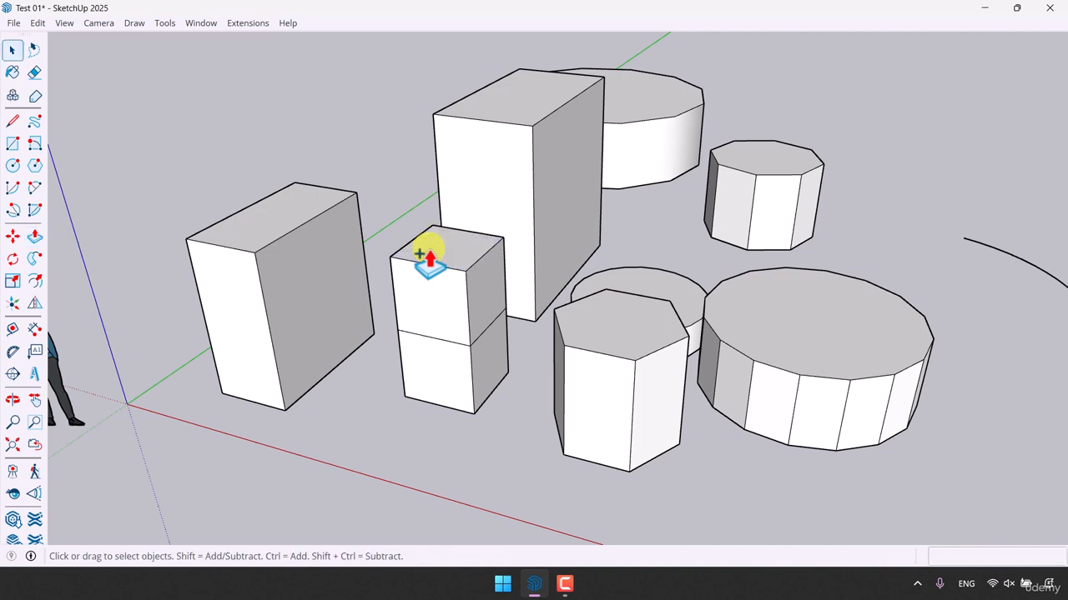
scroll(467, 288, down, 5)
middle_drag(492, 315, 330, 317)
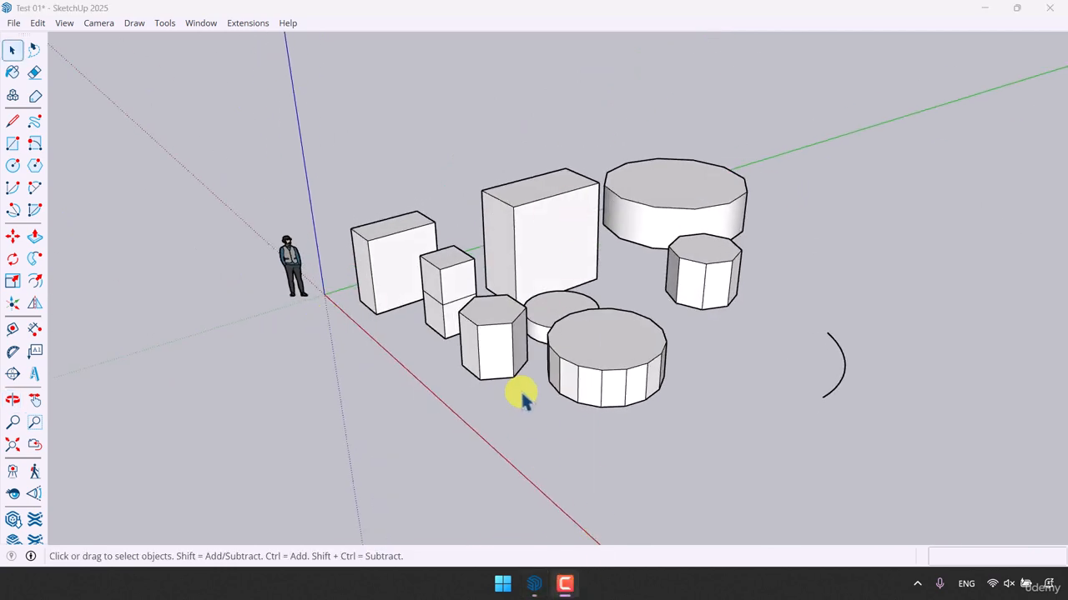